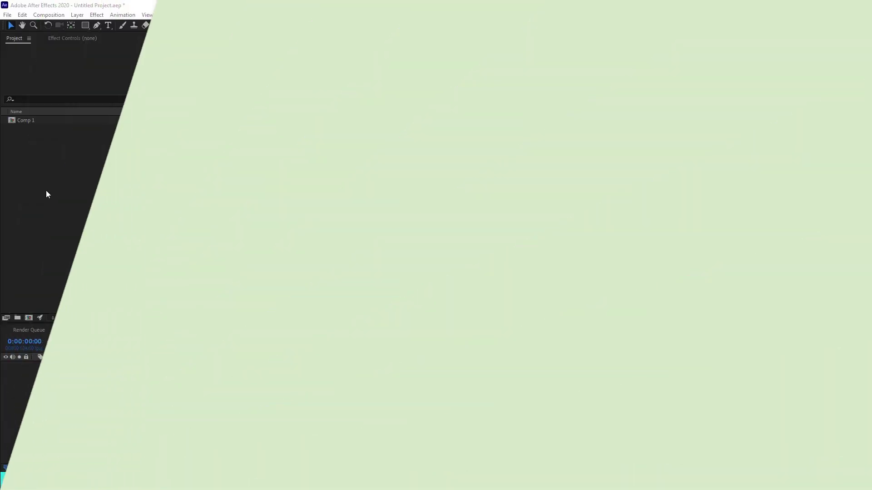
Step: Bring up the Project panel's context menu to reach the Import options
right_click(45, 190)
Step: Import the karakterders Illustrator file as Composition - Retain Layer Sizes
mouse_move(90, 242)
left_click(176, 236)
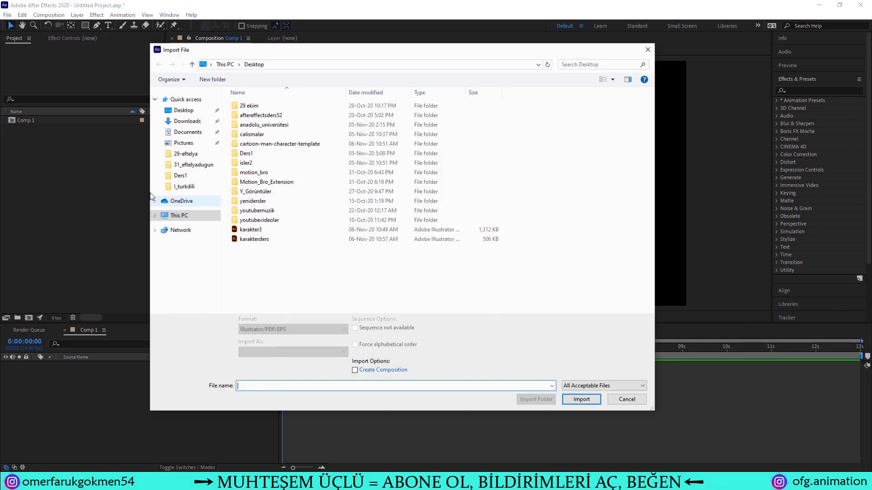
left_click(256, 239)
left_click(271, 352)
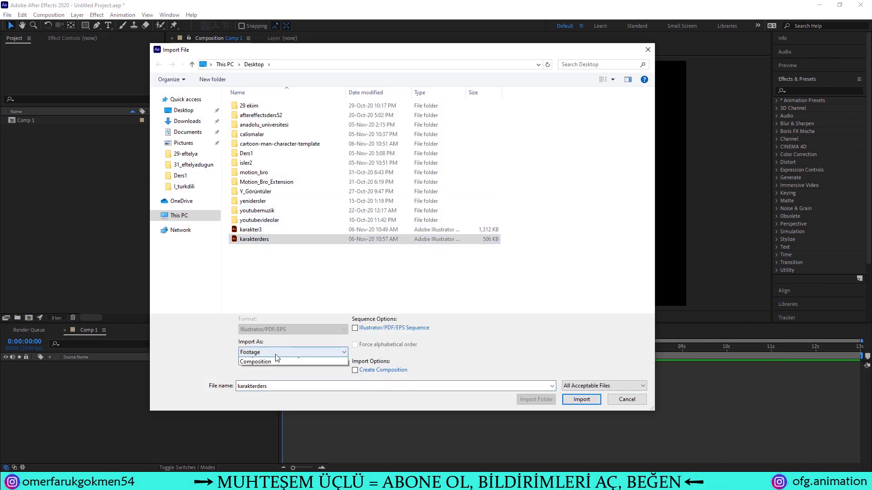
left_click(287, 368)
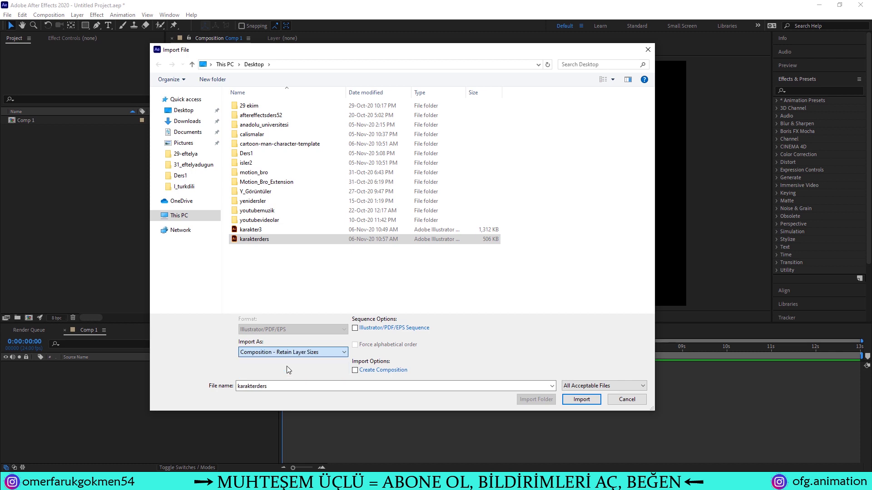
left_click(581, 399)
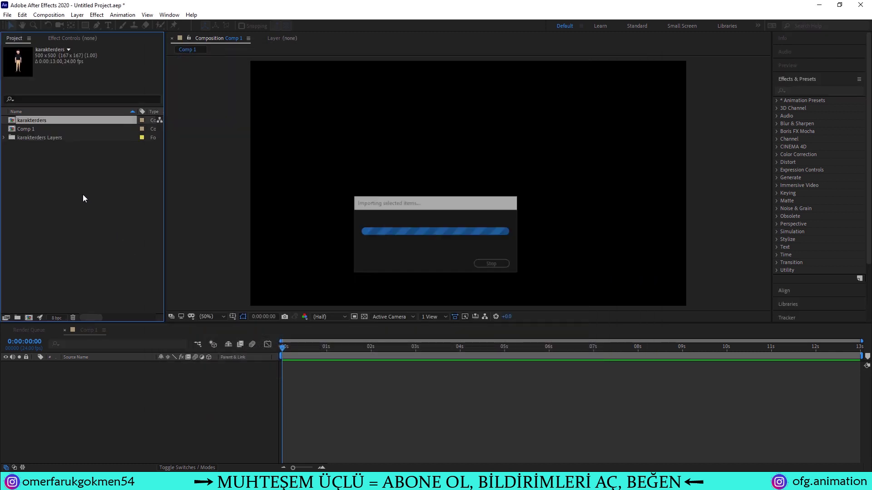
Step: Open the karakterders composition over the transparency grid and scrub through it
left_click(35, 152)
double_click(36, 130)
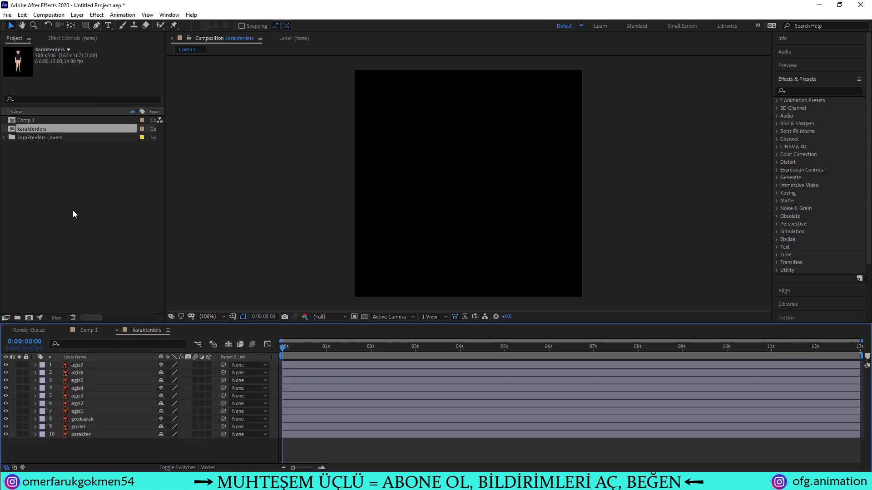
left_click(364, 317)
mouse_move(283, 349)
left_mouse_down()
mouse_move(394, 344)
mouse_move(283, 346)
left_mouse_up()
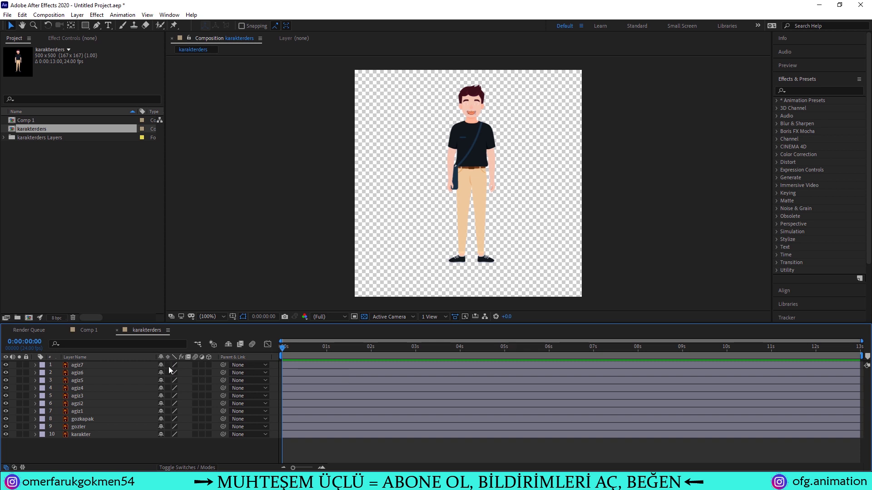
Step: Enable Continuously Rasterize on all character layers and set the viewer to 200%
left_click_drag(167, 366, 171, 398)
left_click(218, 317)
left_click(213, 256)
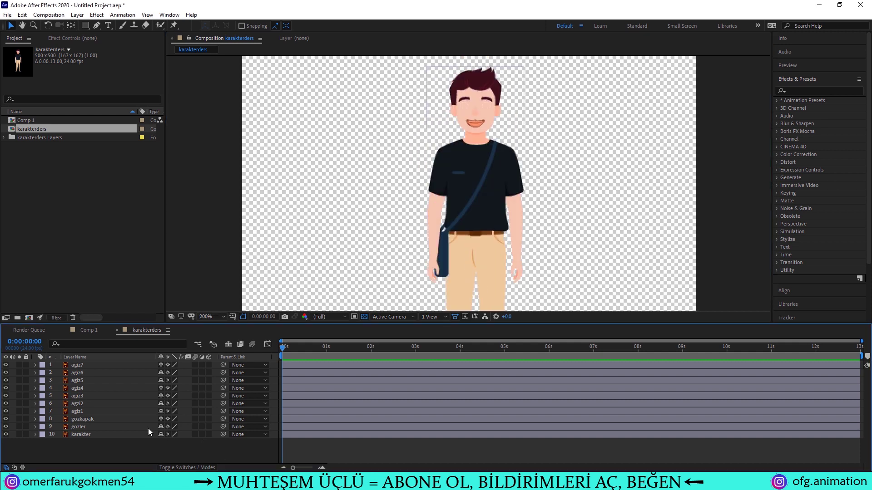
Step: Select the gozkapak and gozler layers and pre-compose them into a precomp named goz
left_click(80, 427)
left_click(81, 420, "shift")
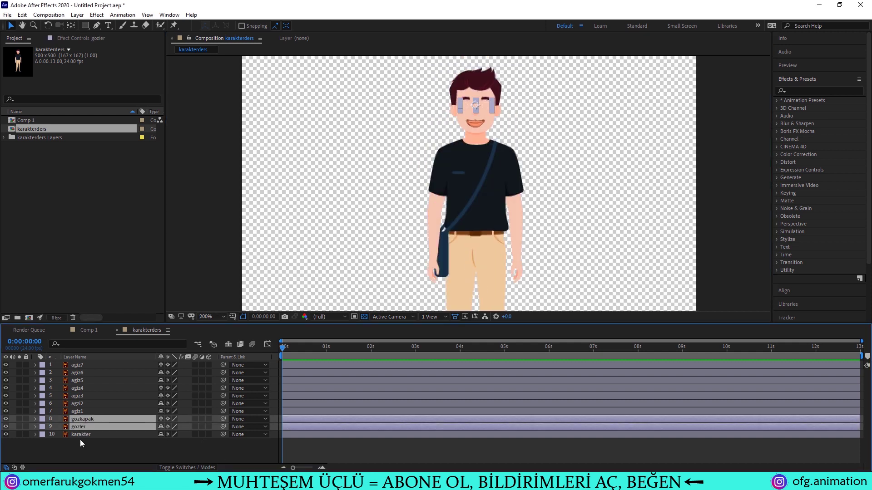
left_click(79, 439)
left_click(83, 427)
left_click(83, 420)
left_click(82, 424)
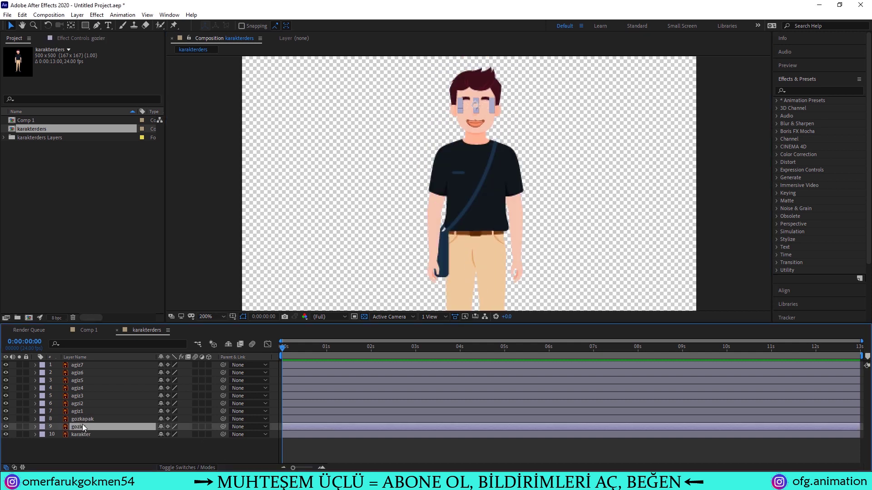
left_click(85, 421, "shift")
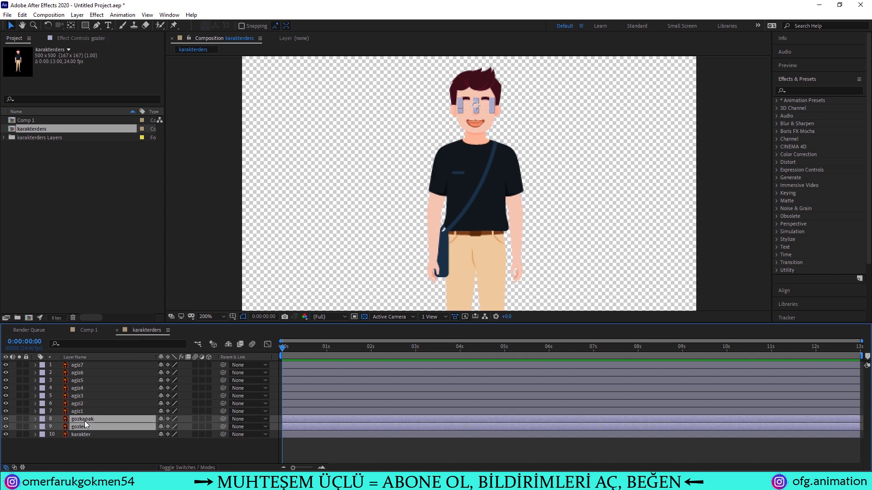
key("ctrl+shift+c")
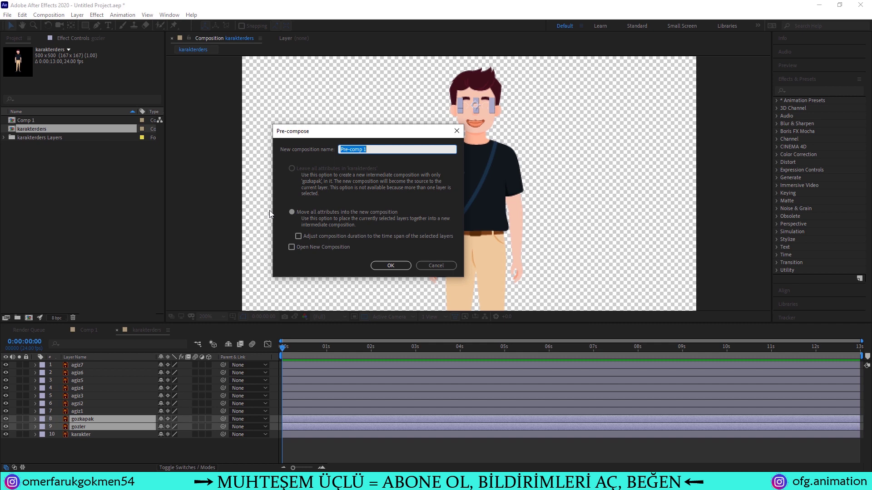
type("goz")
key("Return")
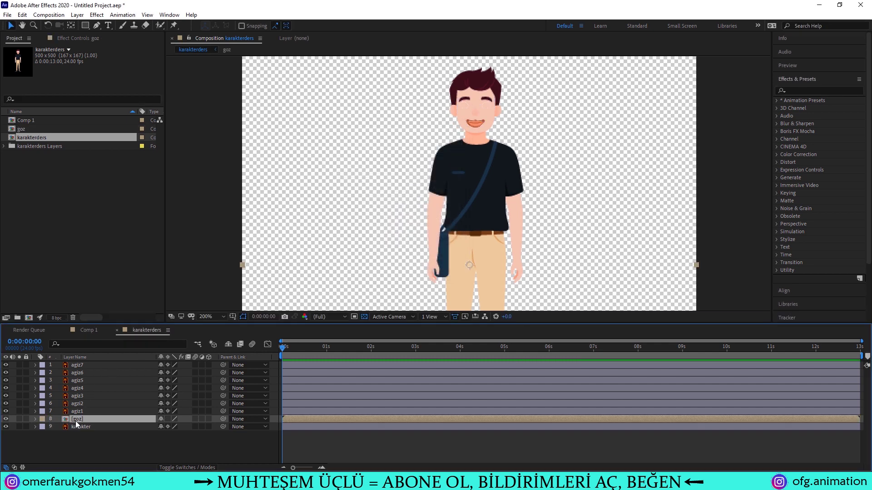
Step: Open the goz precomp, zoom the viewer in on the two eyes, and widen the timeline
double_click(77, 421)
left_click_drag(280, 349, 441, 346)
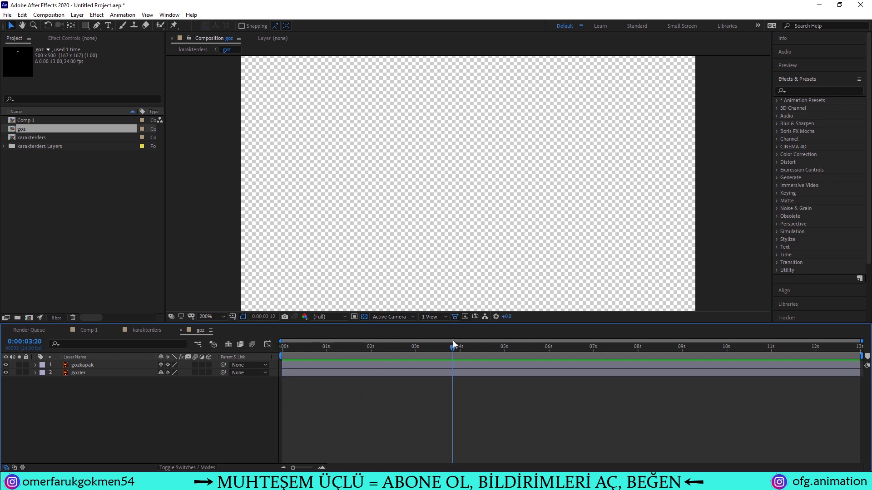
left_click_drag(481, 119, 475, 184)
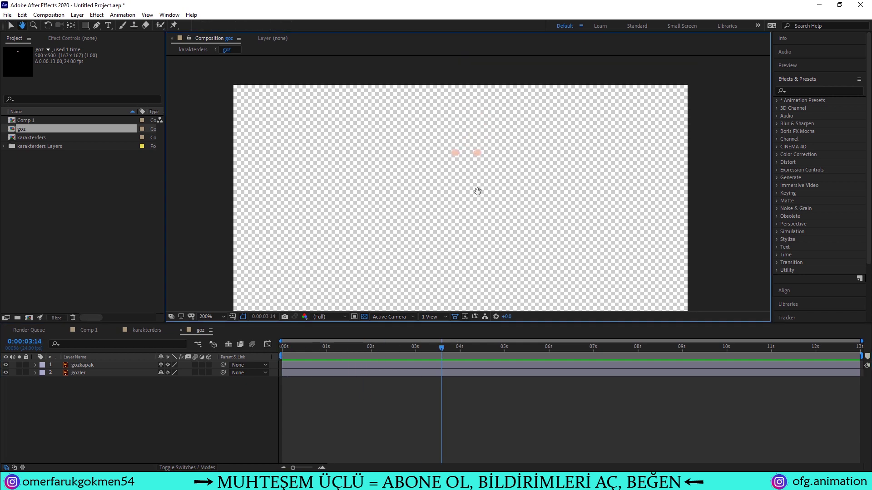
key("z")
left_click(467, 187)
left_click(459, 179)
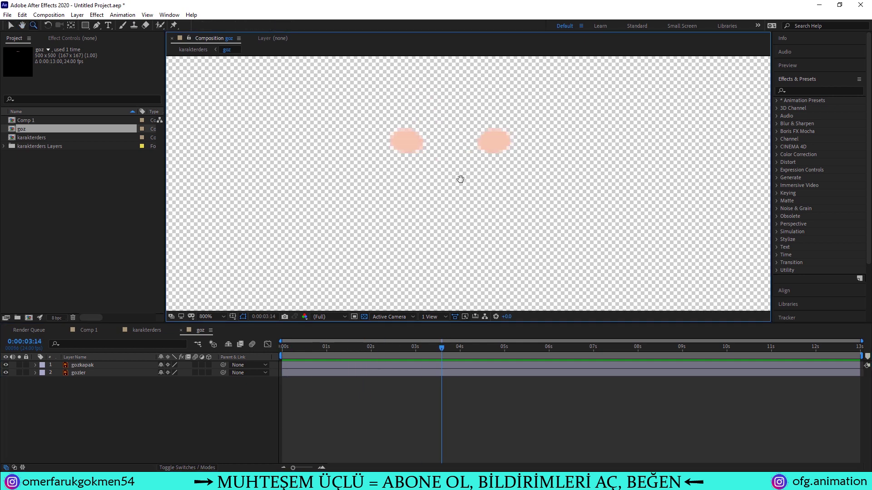
left_click_drag(441, 347, 268, 354)
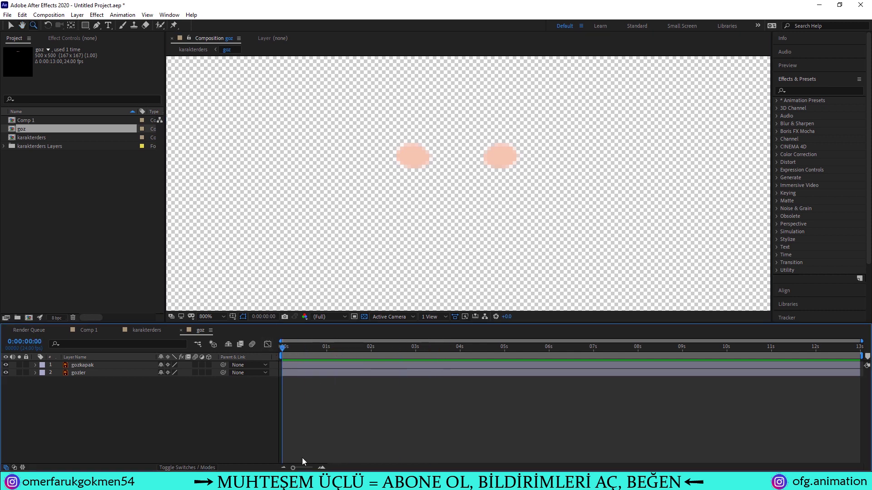
left_click_drag(294, 468, 295, 467)
Step: Trim the gozkapak eyelid layer to end at frame 3 and play back the blink
left_click(79, 373)
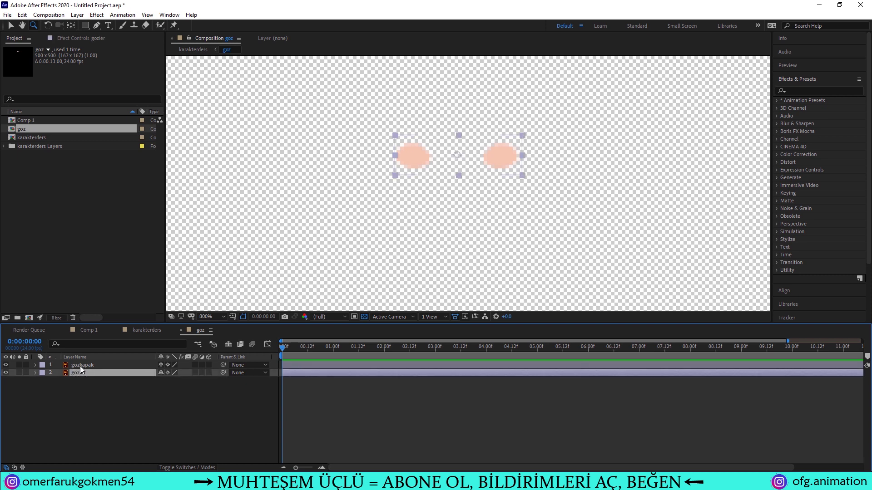
left_click(80, 366)
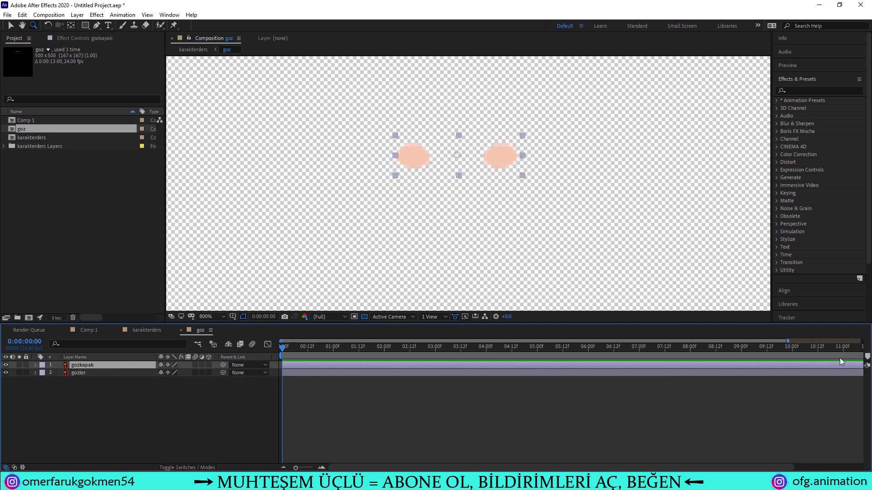
key("minus")
left_click_drag(861, 365, 289, 369)
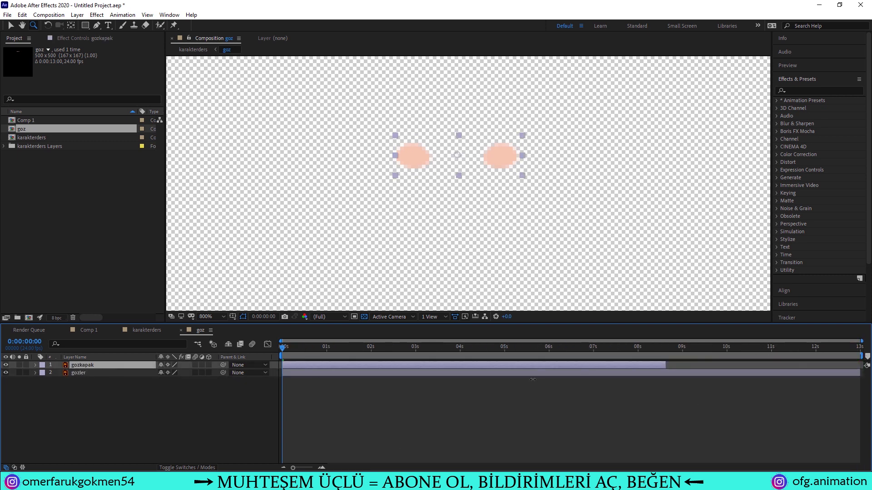
left_click_drag(292, 468, 310, 468)
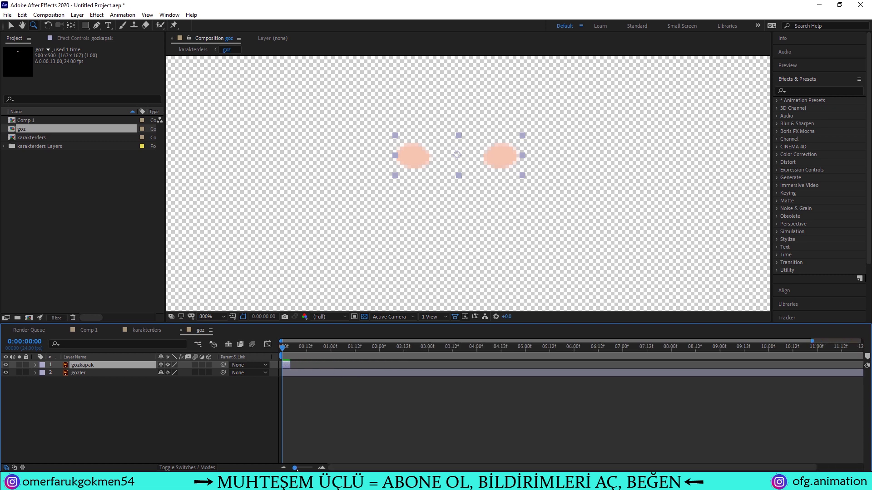
left_click_drag(283, 348, 311, 355)
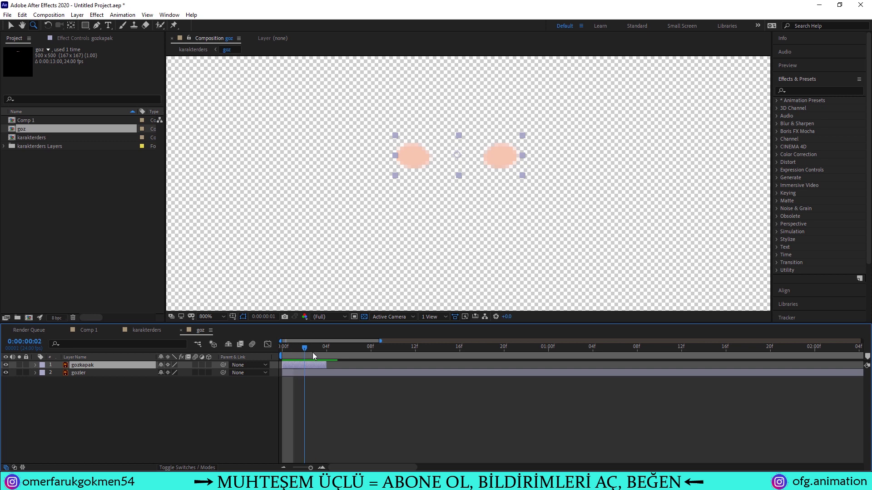
left_click_drag(325, 365, 293, 359)
key("space")
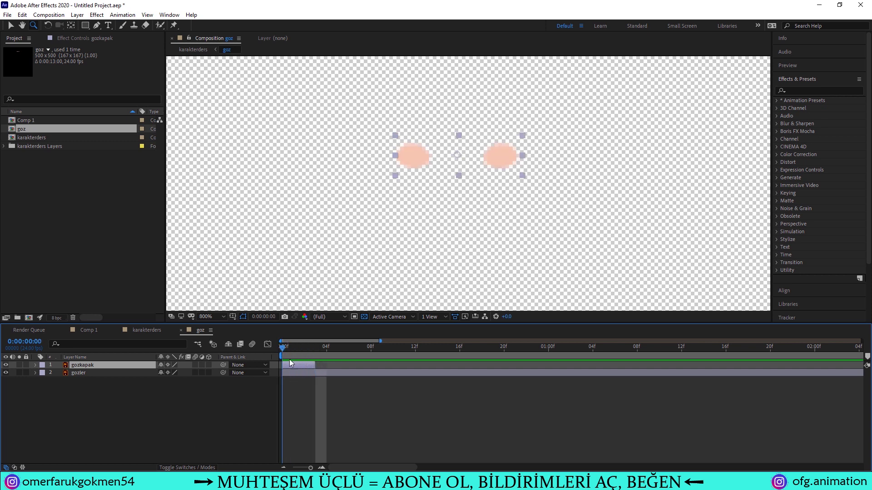
key("minus")
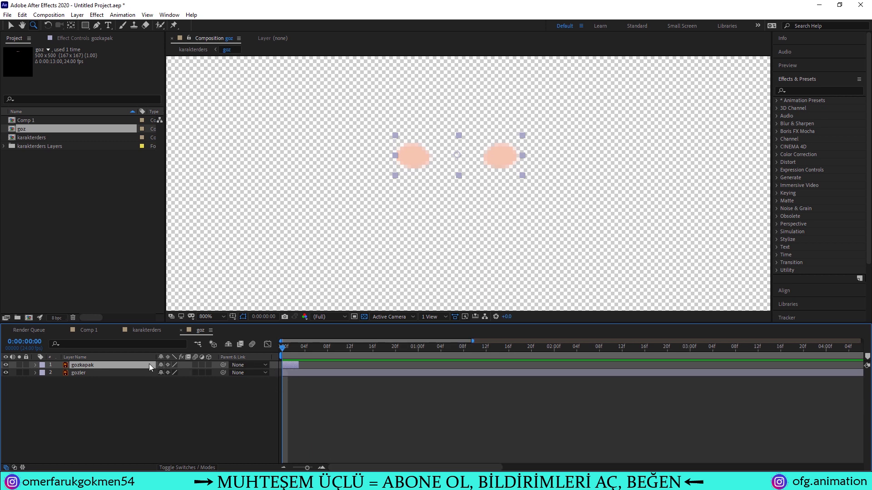
Step: Duplicate gozkapak into copies 2–6, starting each about one second after the previous
key("ctrl+d")
mouse_move(287, 364)
left_mouse_down()
mouse_move(507, 365)
mouse_move(425, 364)
left_mouse_up()
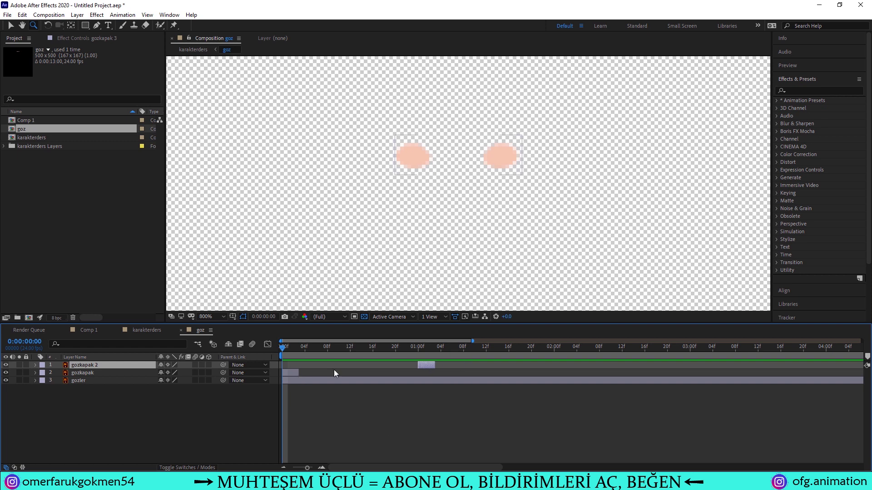
key("ctrl+d")
left_click_drag(426, 365, 700, 363)
key("ctrl+d")
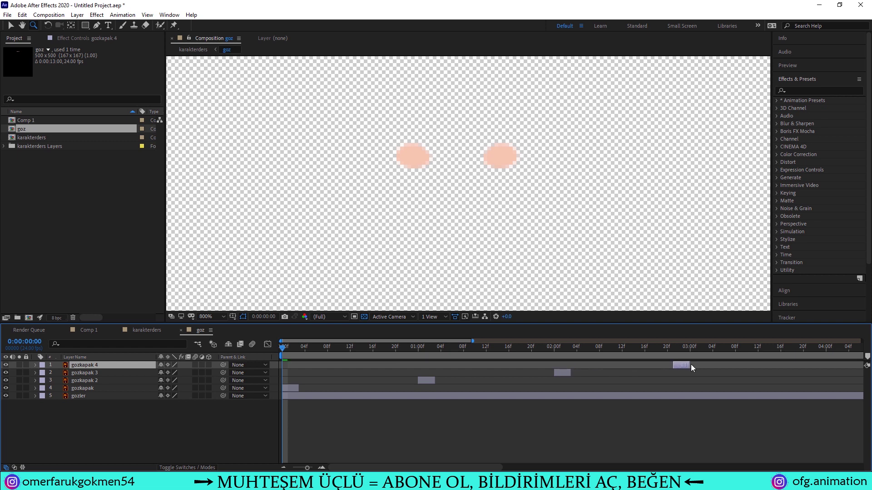
key("ctrl+d")
left_click_drag(698, 364, 833, 364)
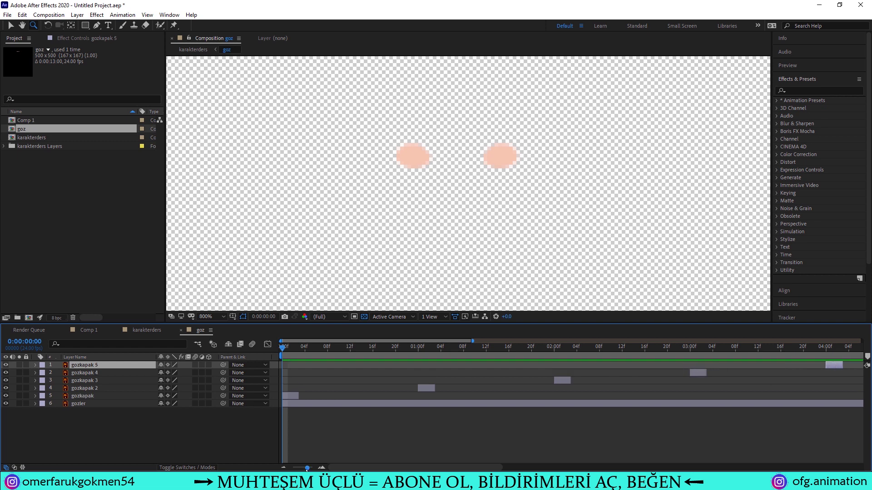
left_click_drag(307, 468, 303, 468)
key("ctrl+d")
left_click_drag(653, 365, 743, 371)
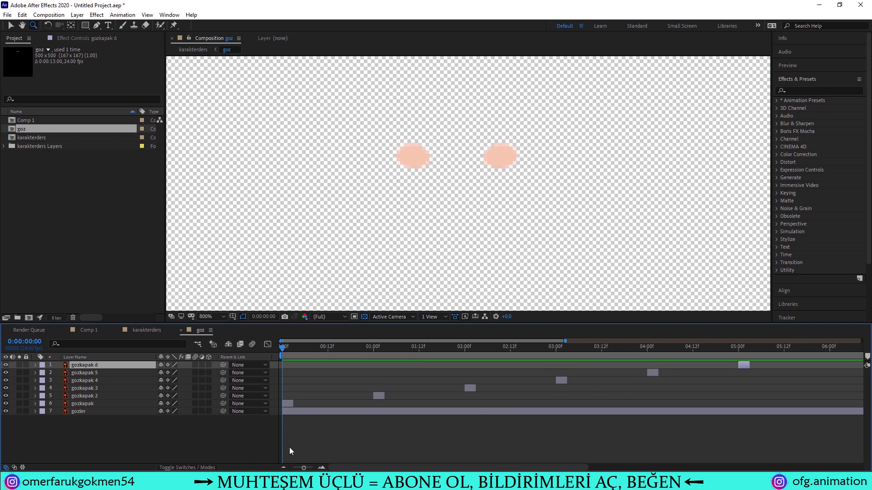
Step: End the work area at 6 seconds and trim the goz comp to it, then review the blinks
left_click(830, 351)
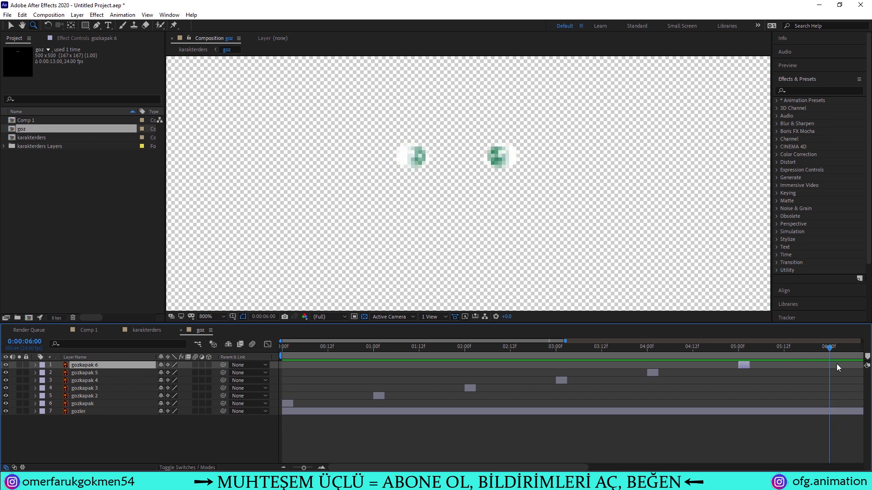
key("n")
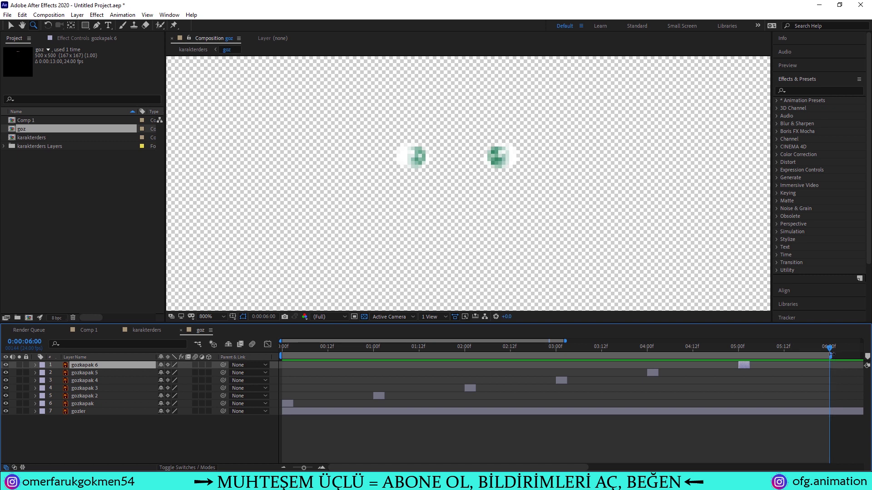
right_click(813, 358)
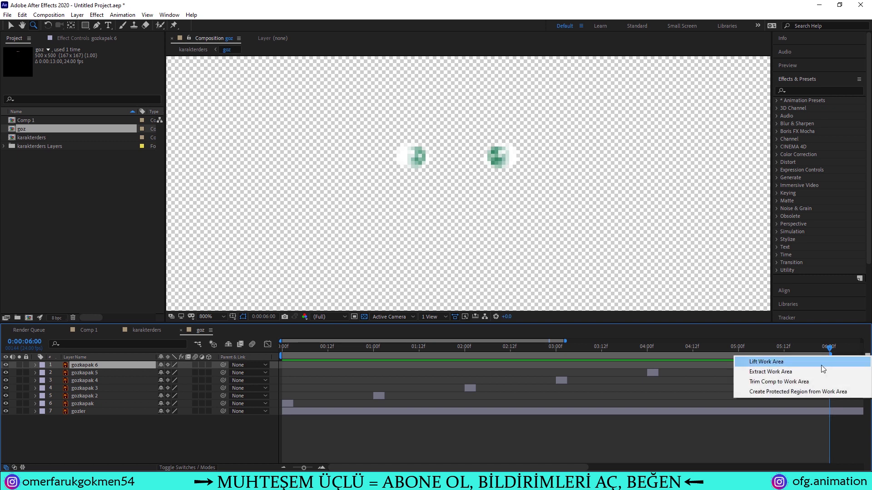
left_click(798, 382)
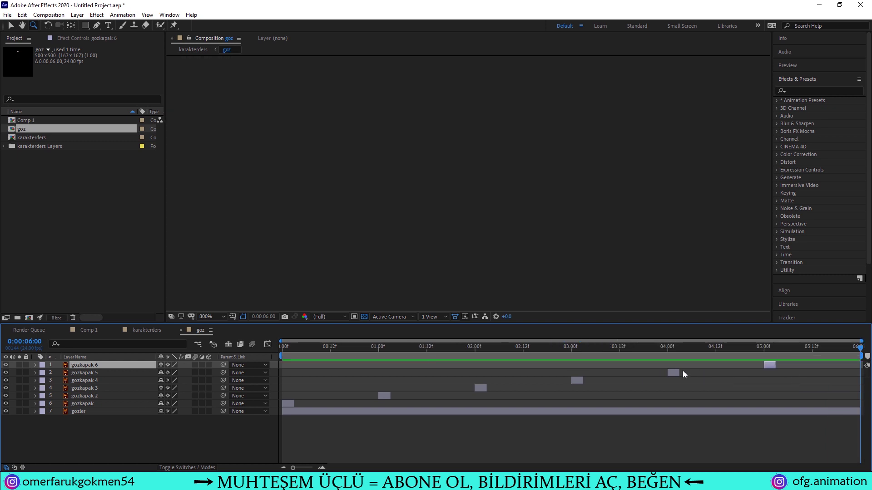
mouse_move(391, 358)
left_mouse_down()
mouse_move(811, 346)
mouse_move(286, 356)
mouse_move(103, 370)
left_mouse_up()
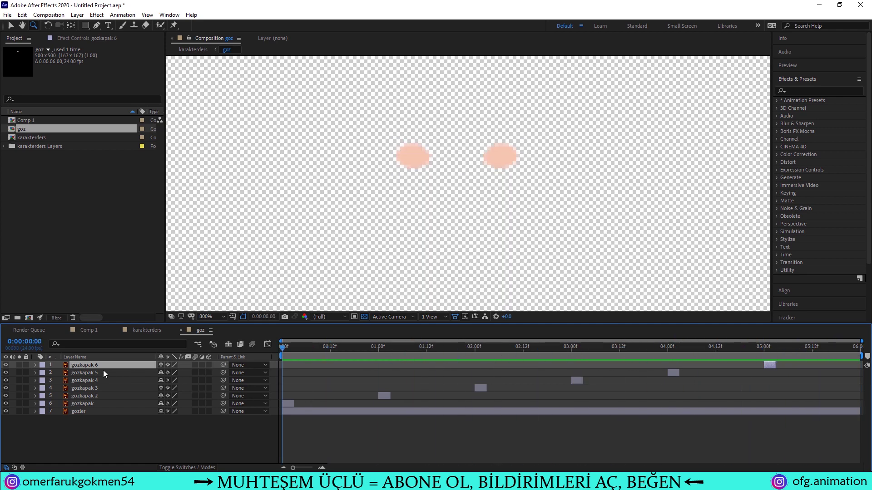
Step: Trim the karakterders comp to a 6-second work area, return to frame 0, and select all layers
left_click(143, 331)
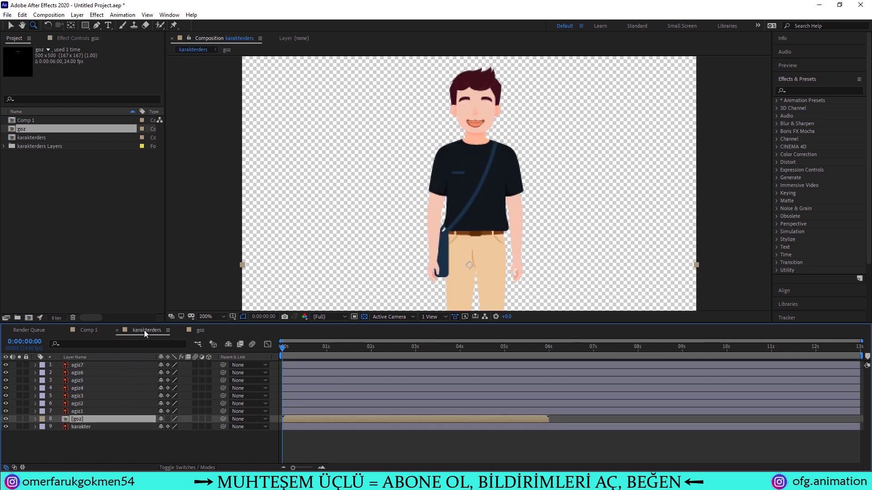
left_click_drag(299, 350, 547, 350)
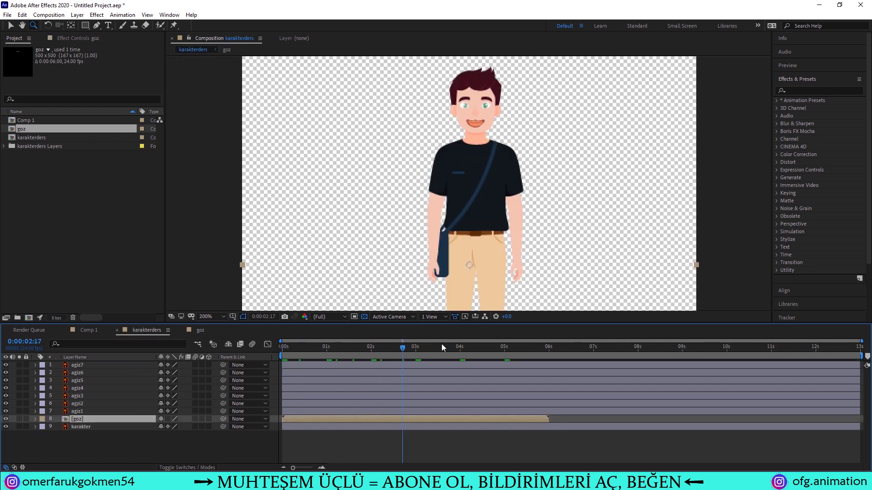
key("n")
right_click(540, 357)
left_click(563, 381)
left_click(585, 347)
left_click_drag(581, 348, 303, 349)
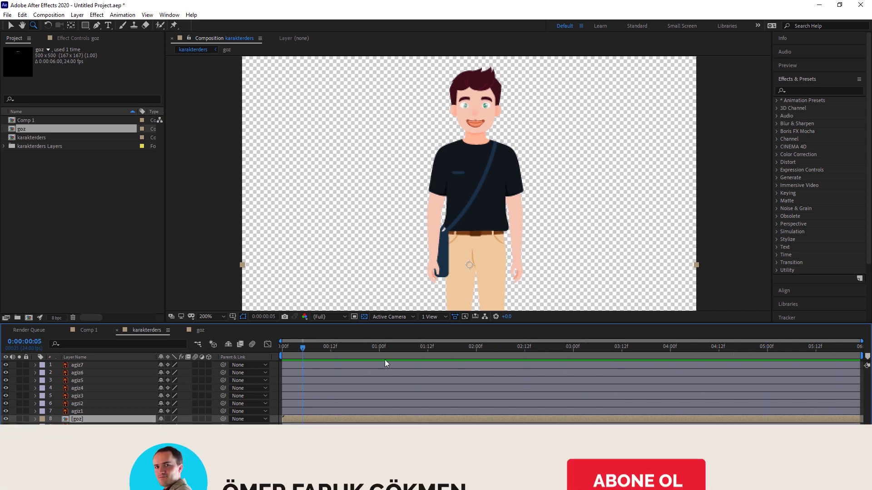
left_click_drag(385, 359, 257, 358)
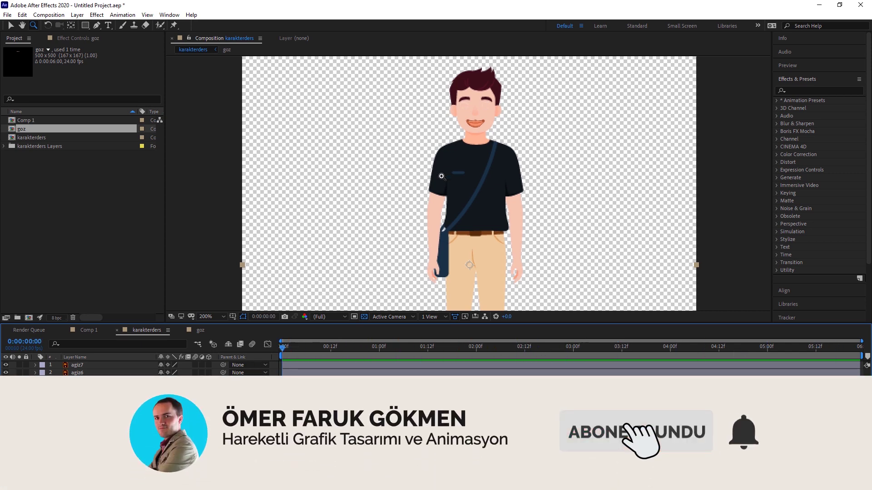
key("ctrl+a")
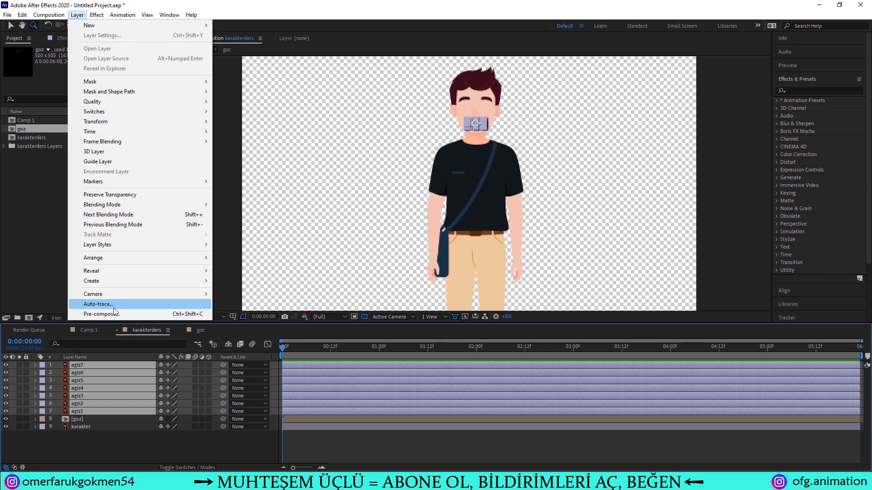
Step: Pre-compose the seven mouth layers into a precomp named agiz and open it
left_click(120, 314)
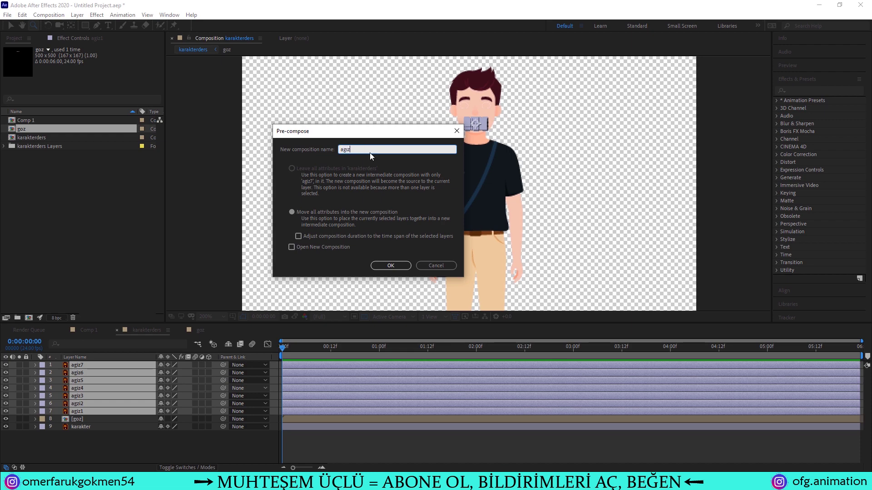
type("iz")
key("Return")
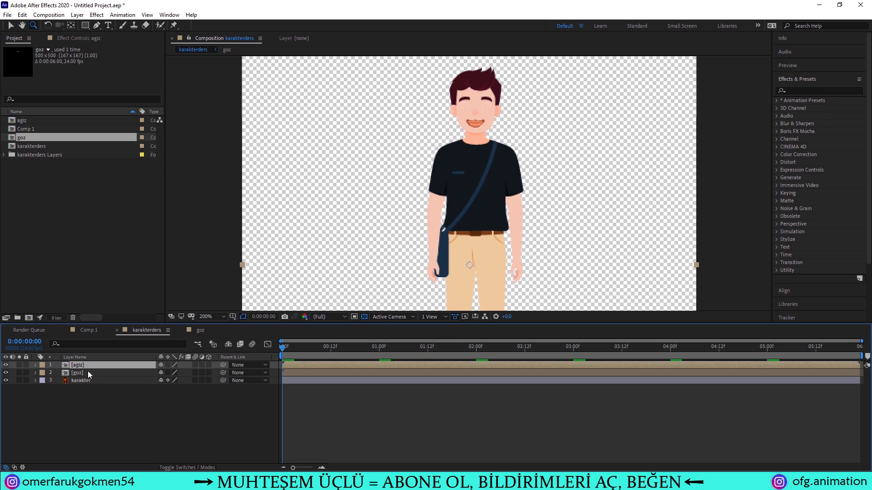
double_click(86, 368)
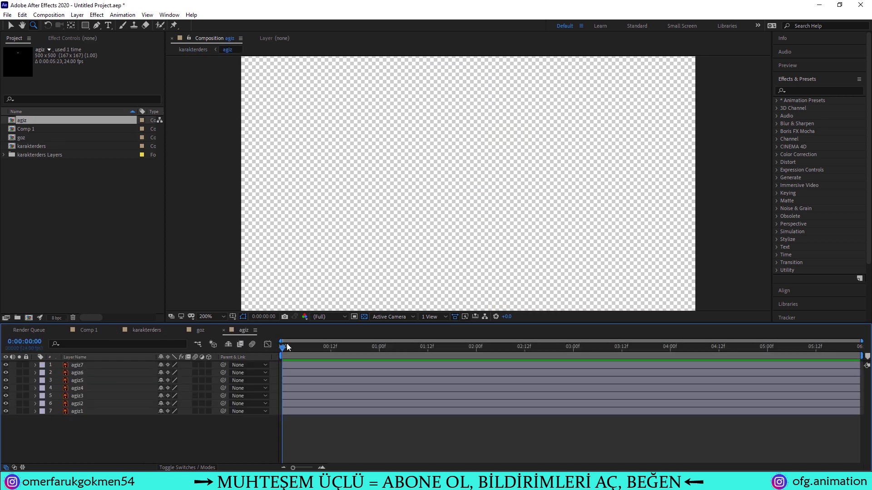
Step: Zoom the viewer to 800% on the character's mouth, then return to the first frame
left_click_drag(282, 347, 359, 355)
key("h")
left_click_drag(504, 150, 485, 164)
key("z")
left_click(454, 181)
left_click(467, 171)
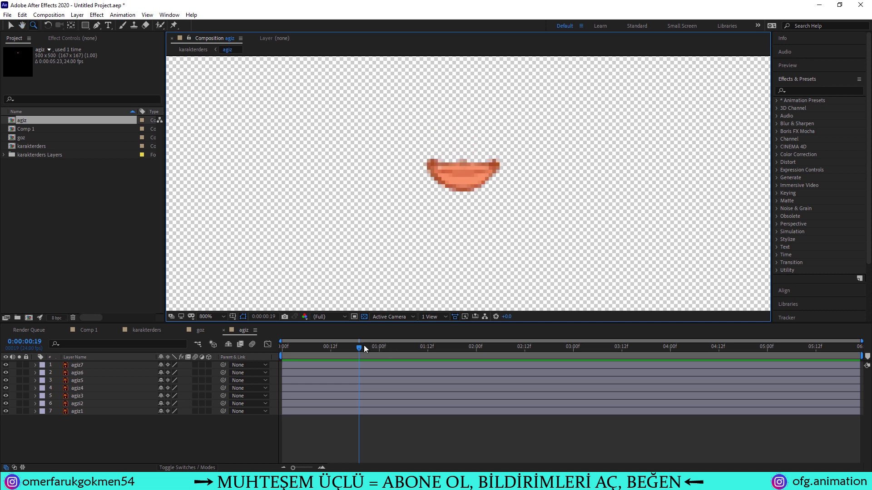
left_click_drag(366, 347, 218, 365)
Step: Select all seven mouth layers and trim their out points to around frame 6
left_click(65, 412)
left_click(87, 429)
left_click(285, 347)
left_click_drag(294, 348, 306, 350)
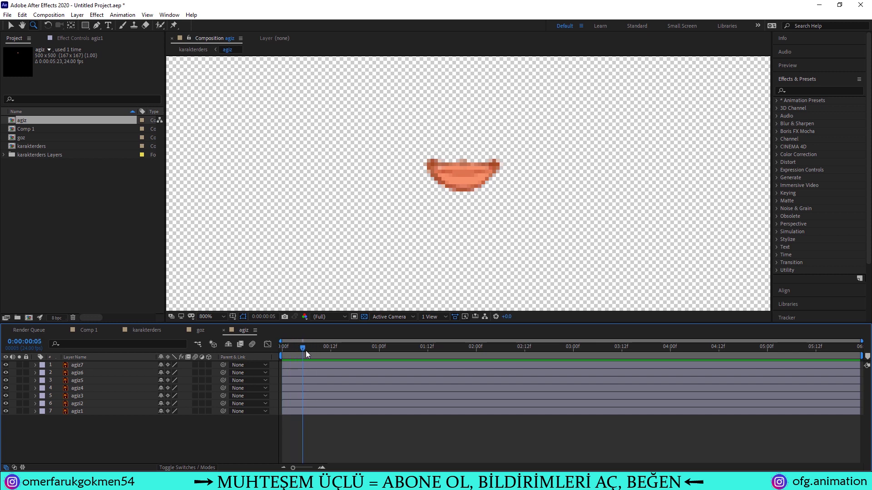
left_click(95, 412)
key("ctrl+a")
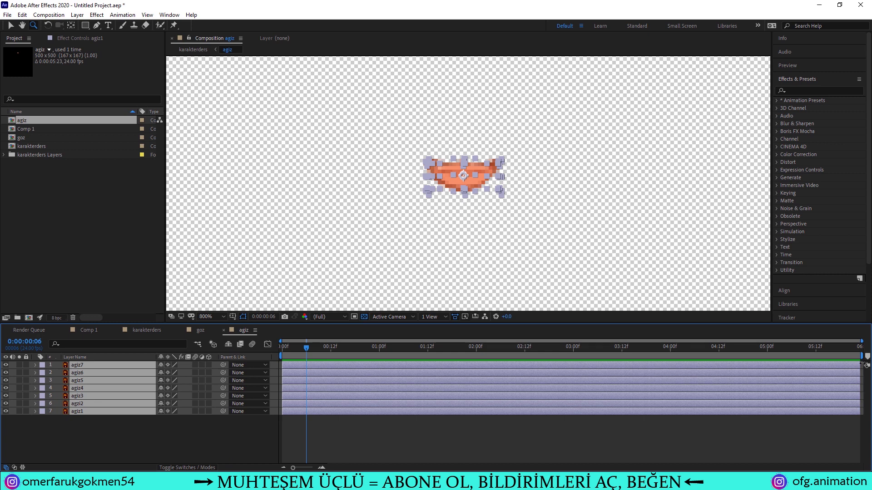
left_click_drag(860, 366, 844, 366)
left_click_drag(441, 377, 305, 380)
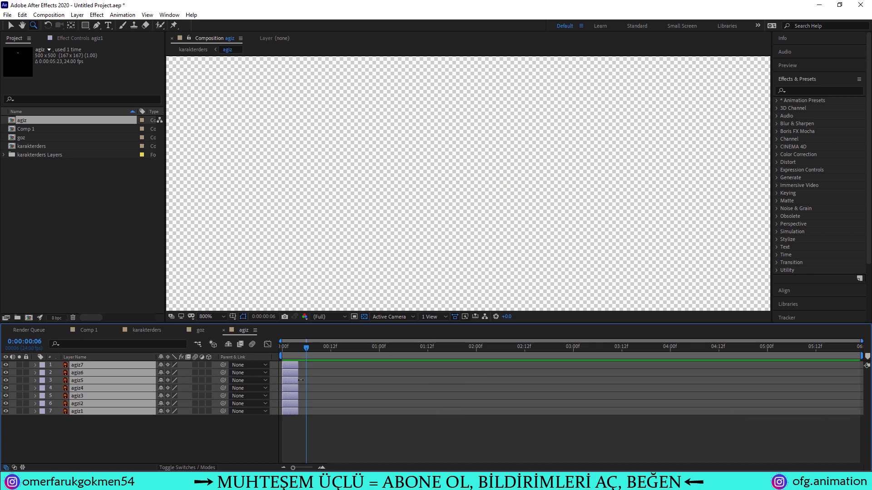
Step: Adjust the trim so all seven mouth layers end at frame 4
scroll(314, 402, "up", 4)
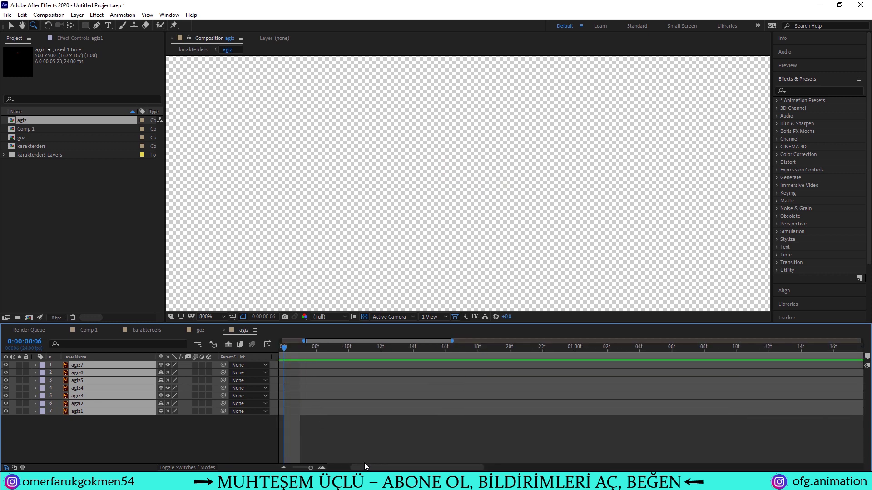
scroll(364, 462, "left", 5)
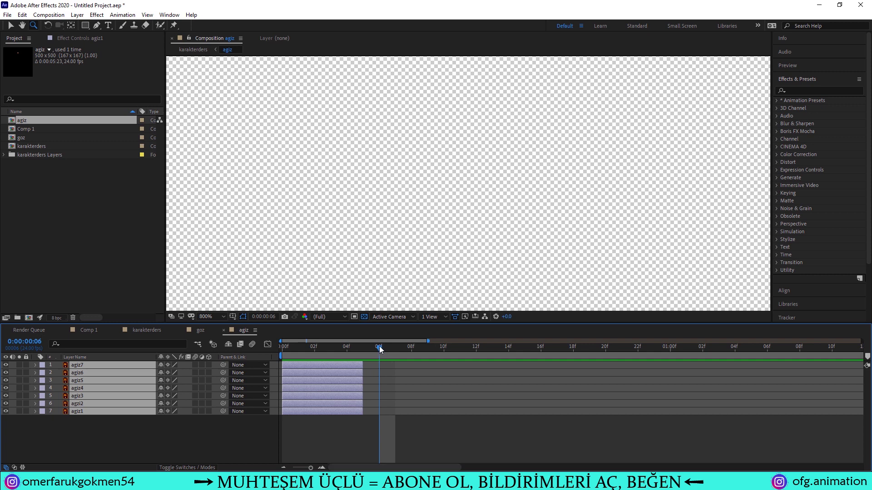
left_click_drag(379, 346, 322, 351)
scroll(338, 380, "up", 1)
scroll(340, 384, "right", 5)
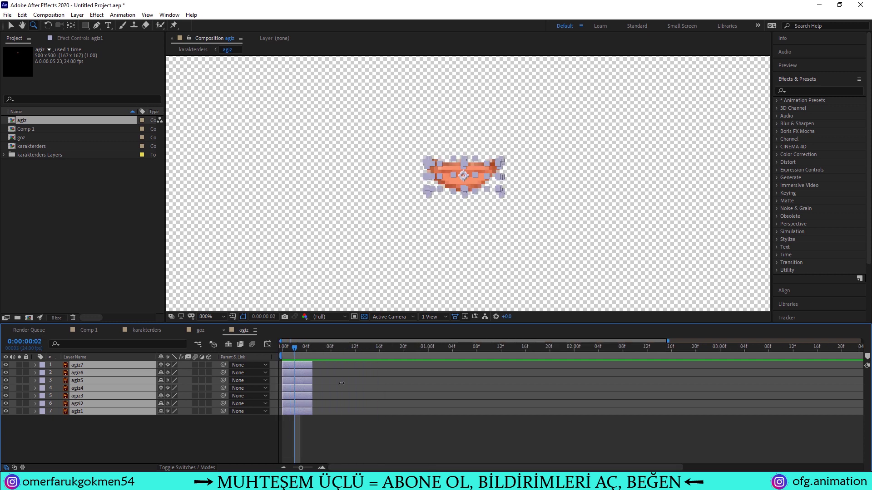
left_click_drag(396, 469, 299, 460)
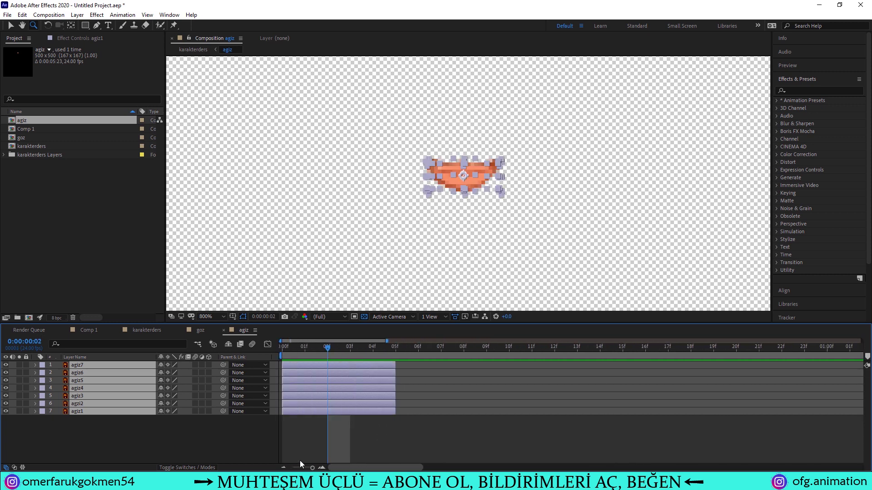
mouse_move(331, 347)
left_mouse_down()
mouse_move(350, 364)
mouse_move(279, 356)
mouse_move(355, 347)
mouse_move(335, 354)
mouse_move(345, 350)
left_mouse_up()
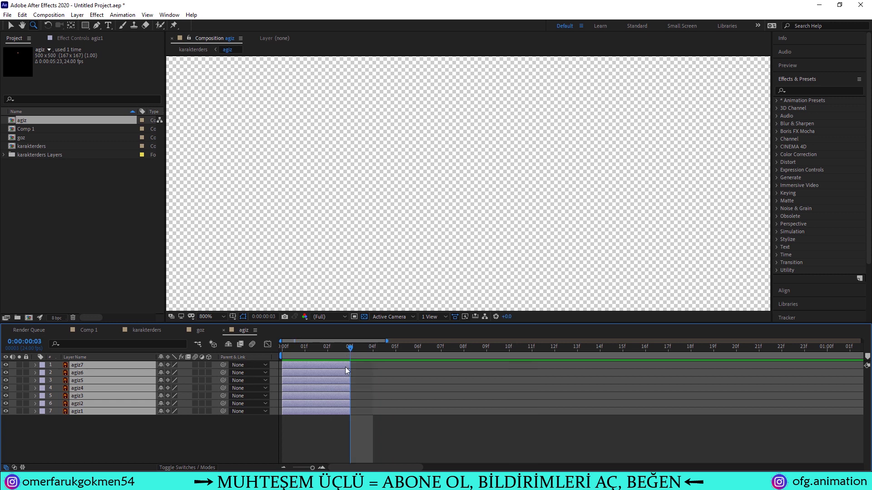
left_click_drag(350, 365, 377, 371)
Step: Undo the accidental agiz1 move and reselect all seven mouth layers
left_click(280, 355)
key("minus")
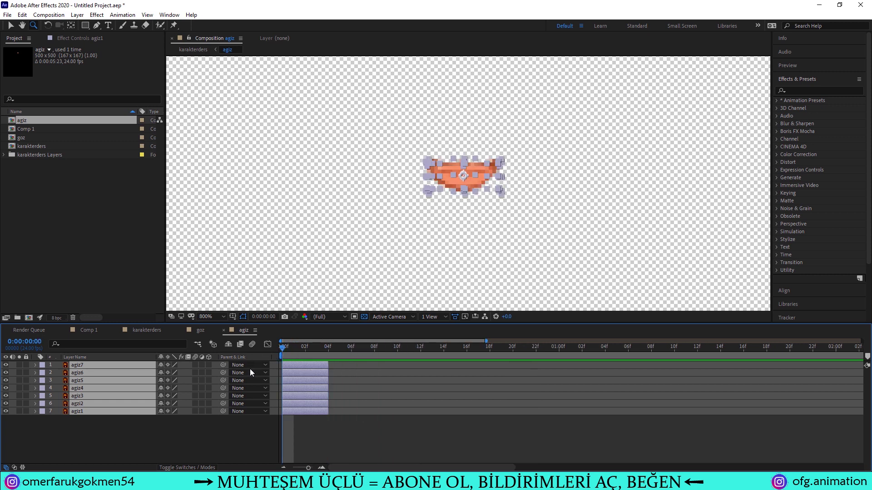
left_click_drag(279, 347, 305, 346)
left_click(328, 429)
mouse_move(318, 411)
left_mouse_down()
mouse_move(363, 413)
mouse_move(414, 396)
left_mouse_up()
key("ctrl+z")
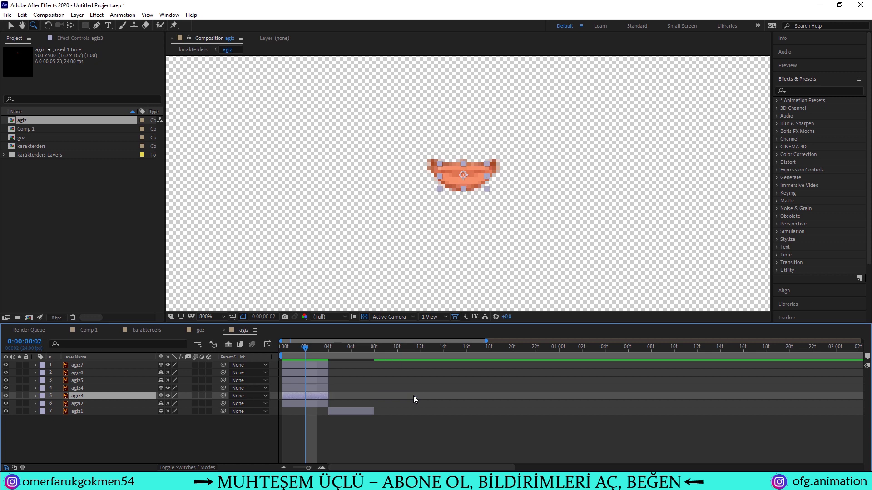
key("ctrl+z")
left_click(173, 428)
left_click_drag(172, 429, 83, 366)
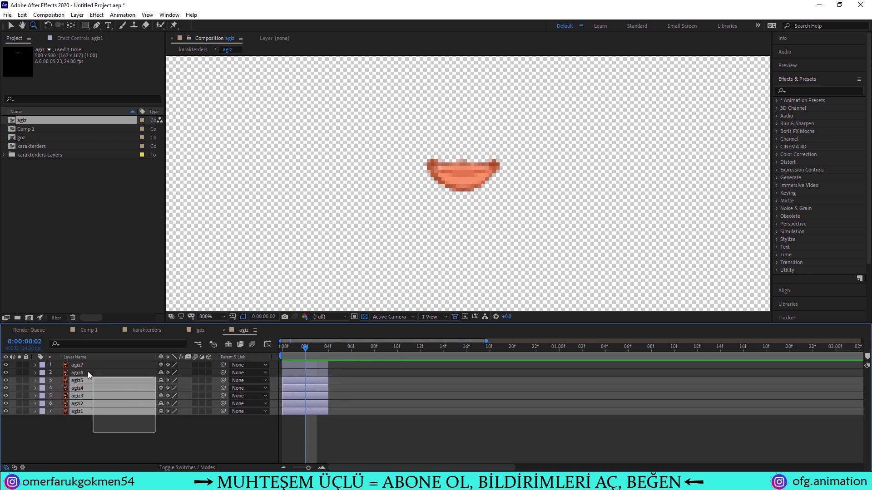
Step: Apply Keyframe Assistant > Sequence Layers to the mouth layers and preview around frame 11
left_click(122, 15)
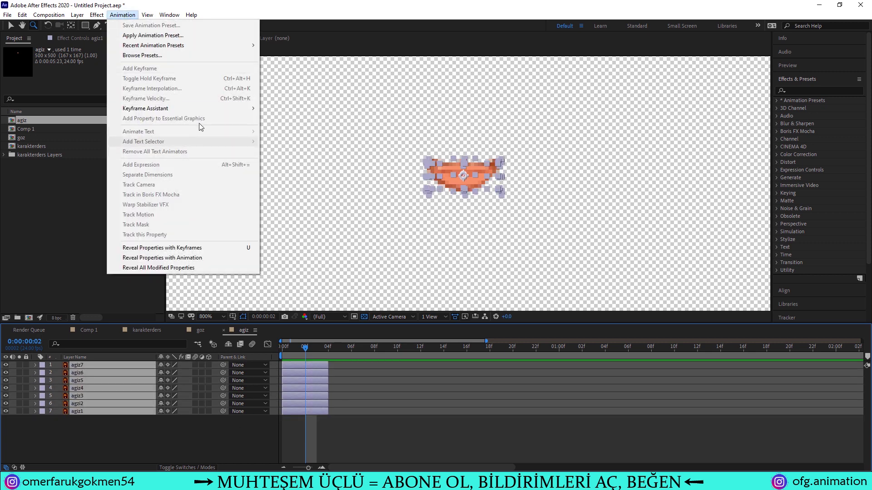
mouse_move(216, 108)
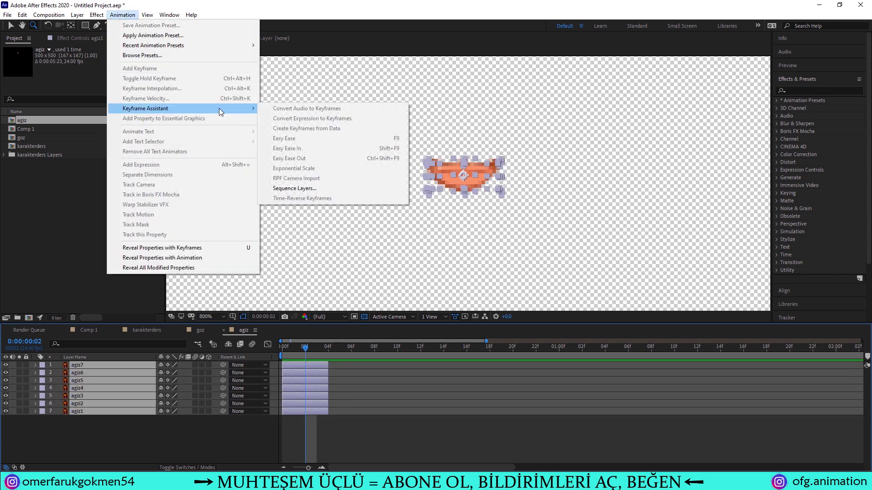
left_click(292, 189)
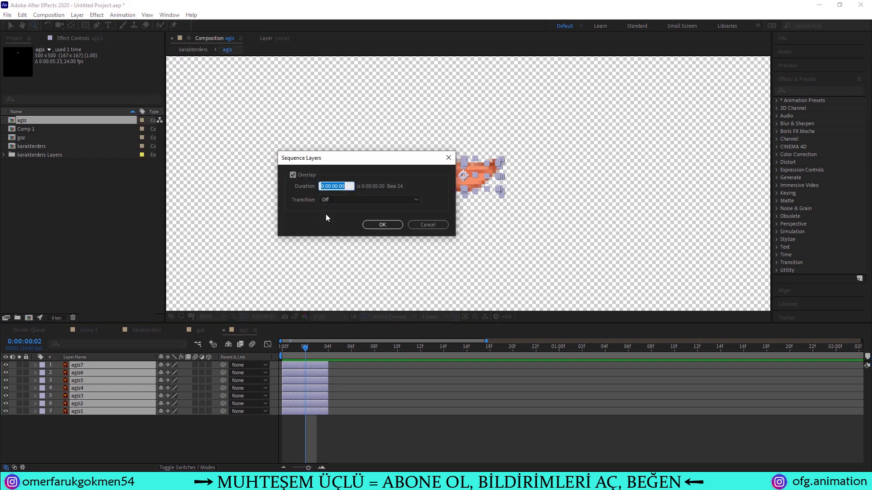
left_click(381, 225)
mouse_move(305, 346)
left_mouse_down()
mouse_move(599, 357)
mouse_move(276, 350)
mouse_move(323, 348)
left_mouse_up()
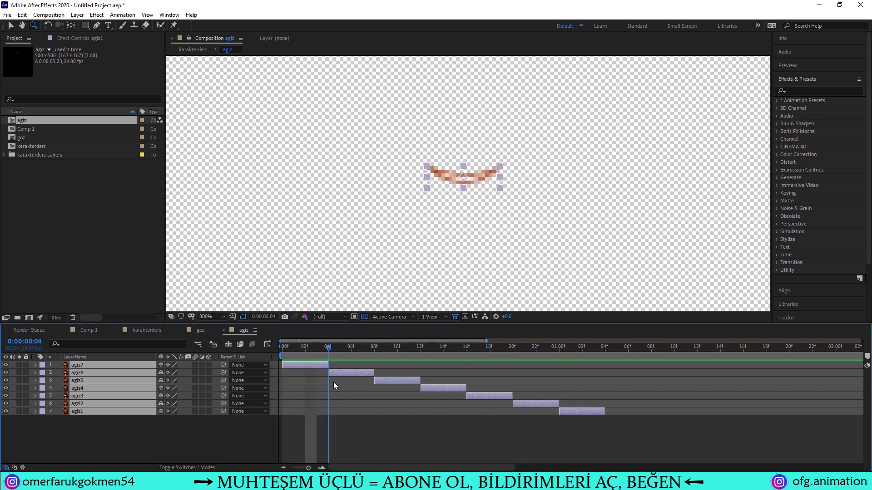
Step: Preview the six-second timeline, then undo the sequencing so all mouth layers start at frame 0
key("minus")
key("minus")
key("minus")
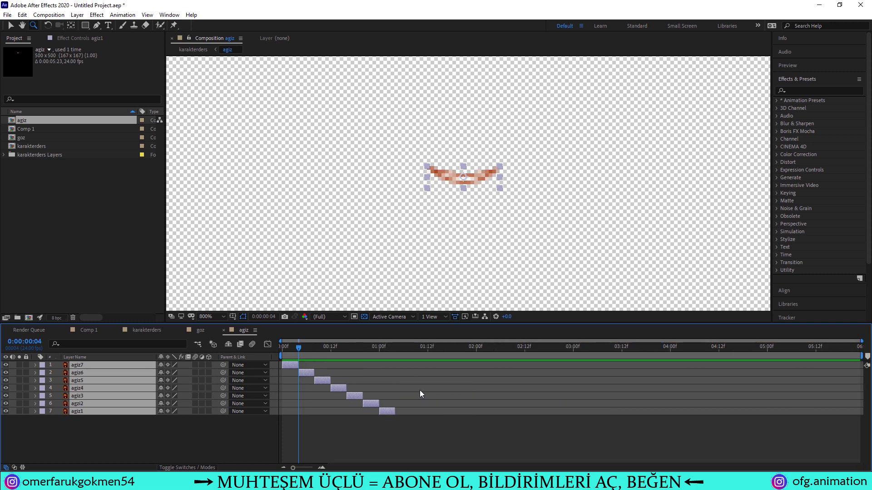
left_click_drag(299, 347, 258, 356)
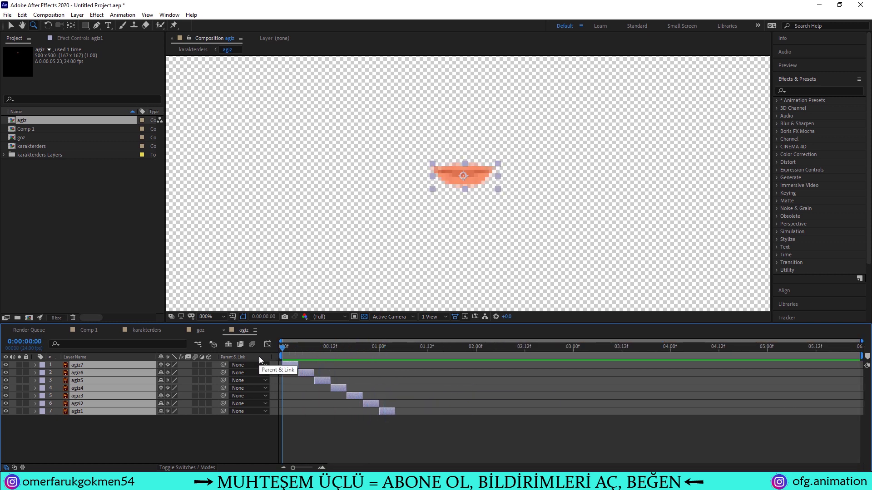
key("bracketleft")
key("Page_Down")
key("Page_Down")
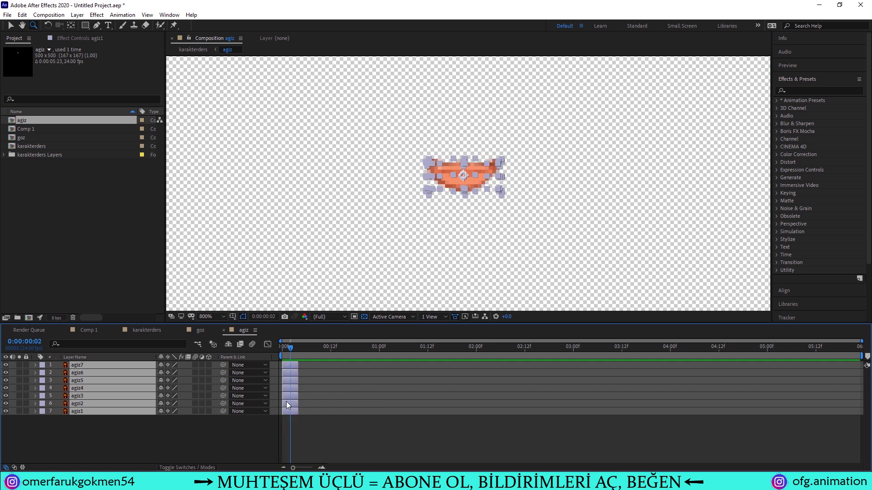
left_click(242, 420)
Step: Shift agiz2, agiz3, agiz4 and agiz6 later in time, staggering them toward one second
left_click_drag(288, 402, 302, 402)
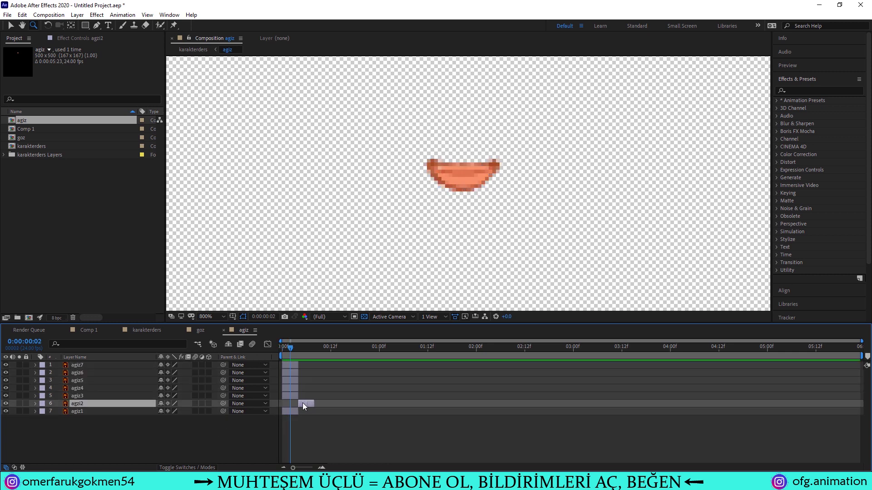
key("Page_Up")
key("Page_Up")
mouse_move(291, 396)
left_mouse_down()
mouse_move(329, 397)
mouse_move(342, 383)
mouse_move(351, 388)
left_mouse_up()
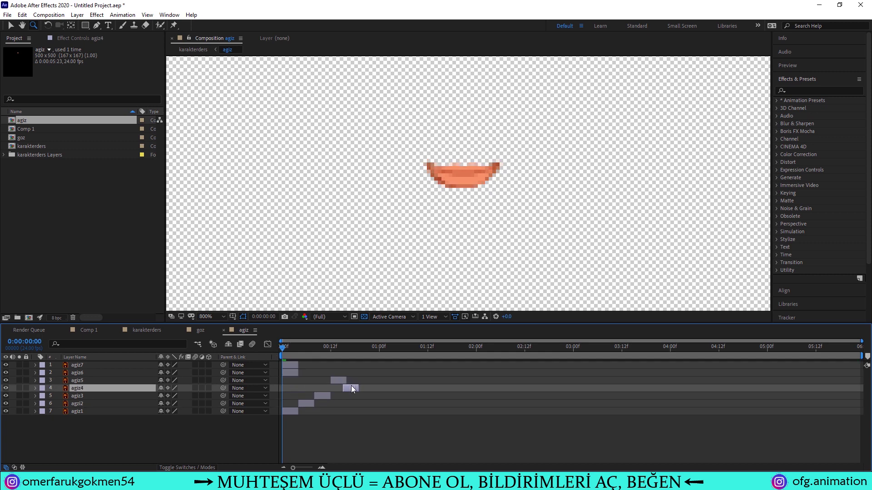
mouse_move(287, 364)
left_mouse_down()
mouse_move(351, 365)
mouse_move(367, 377)
left_mouse_up()
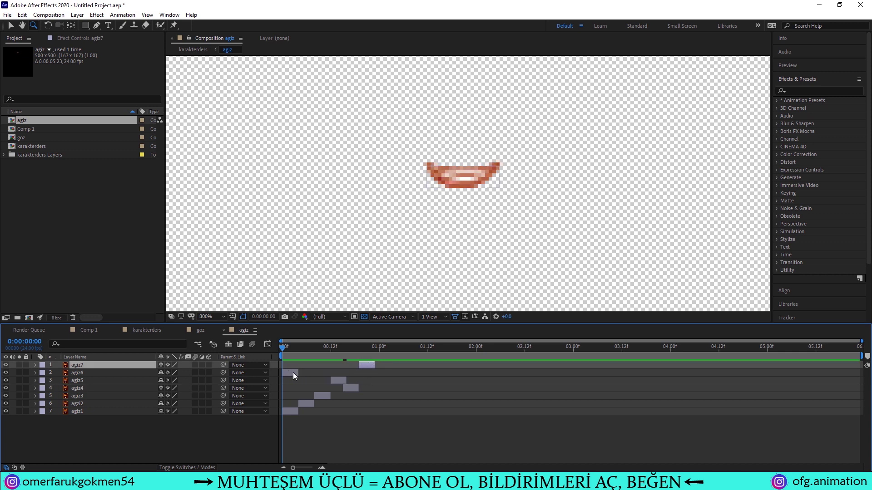
left_click_drag(293, 372, 385, 382)
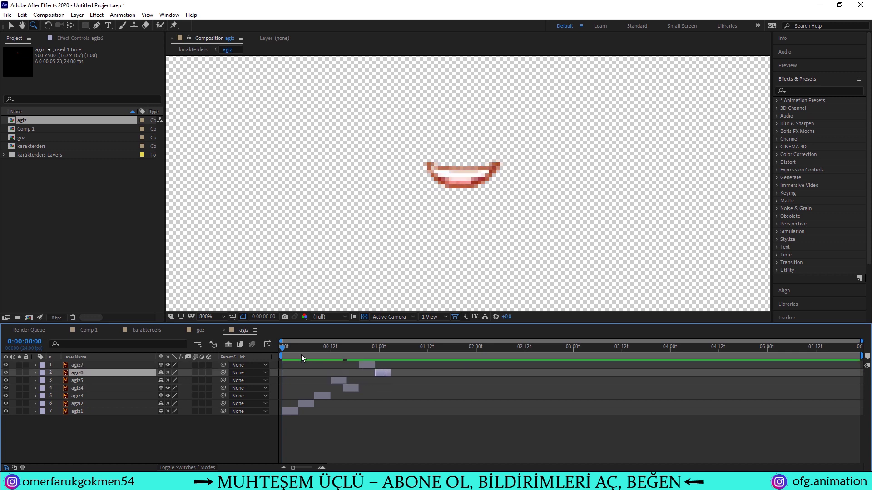
left_click_drag(283, 347, 369, 347)
left_click(367, 364)
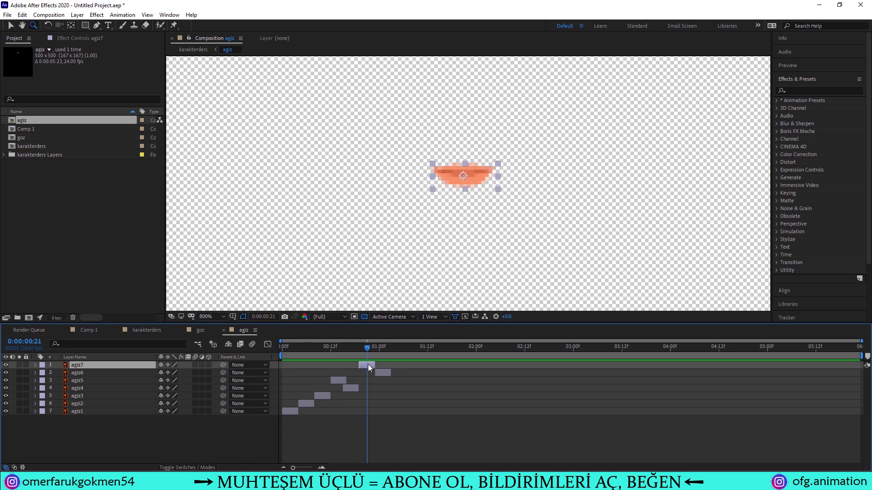
left_click_drag(368, 349, 291, 364)
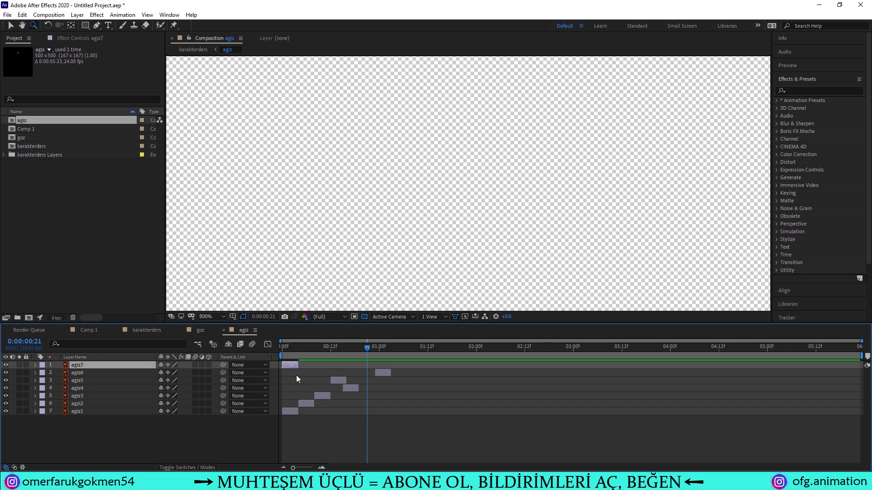
Step: Move agiz1 to start at about 01:00f and scrub to check the mouth changes
left_click_drag(284, 410, 363, 412)
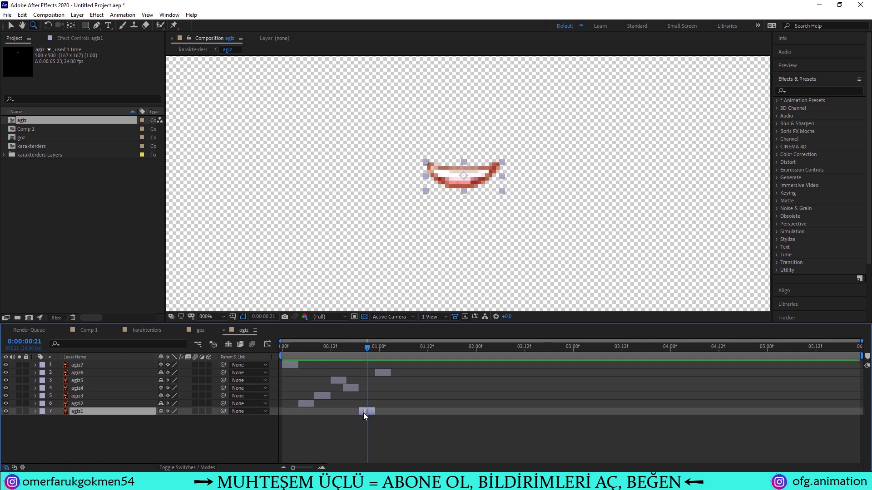
left_click_drag(361, 353, 278, 344)
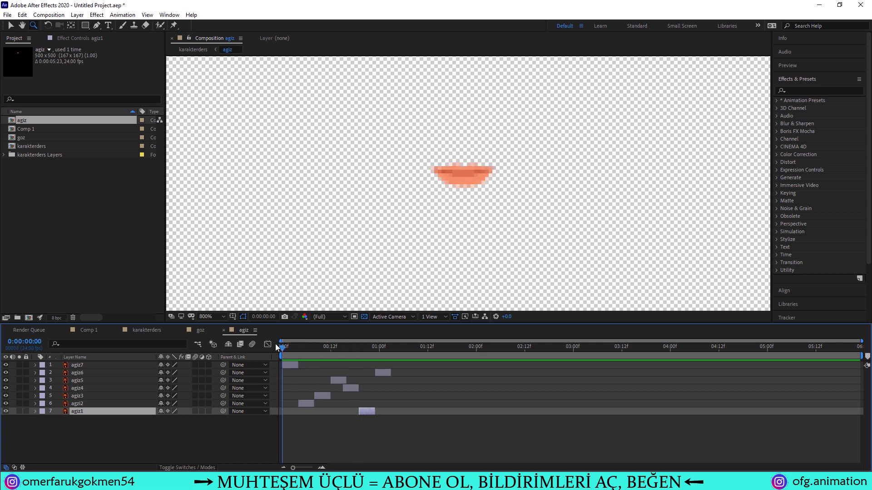
left_click(147, 421)
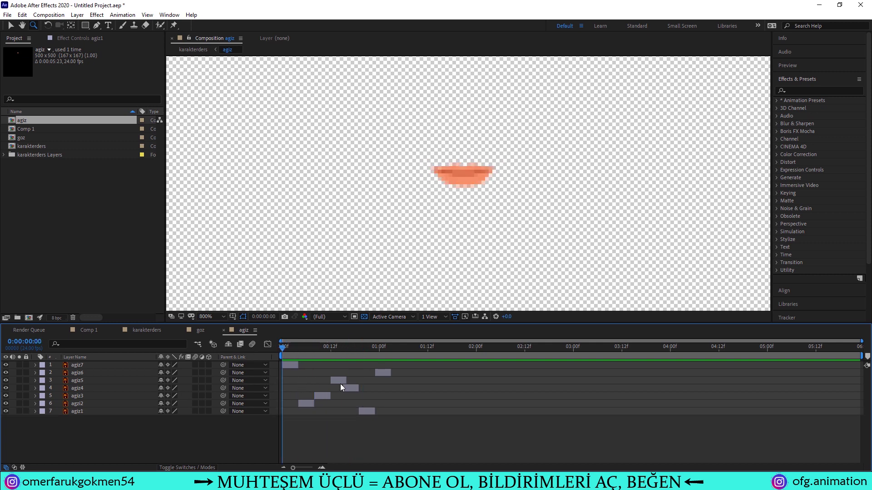
left_click_drag(296, 346, 387, 360)
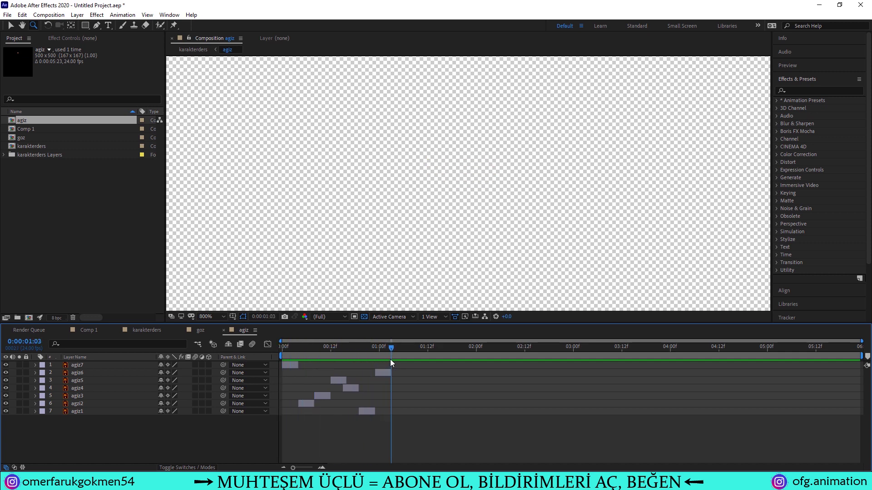
mouse_move(387, 362)
left_mouse_down()
mouse_move(342, 364)
mouse_move(391, 349)
mouse_move(271, 362)
left_mouse_up()
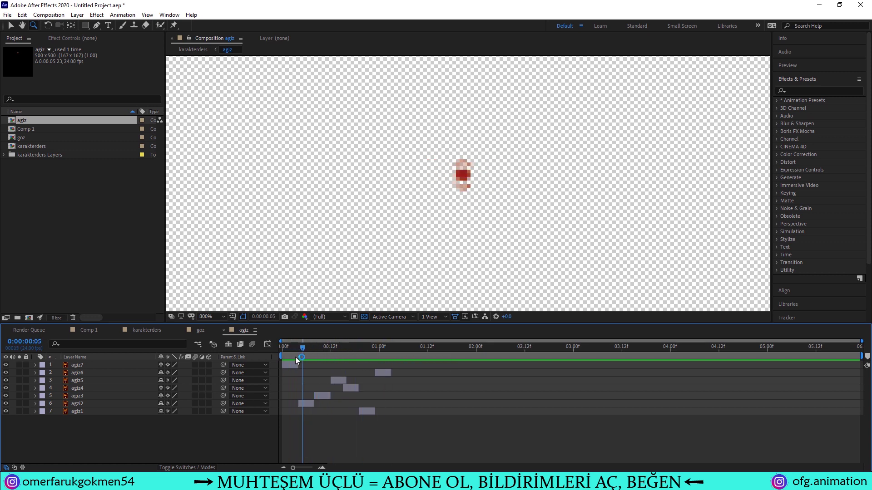
Step: Nudge agiz4 slightly later, check the frame at one second, and select all seven mouth layers
left_click(353, 390)
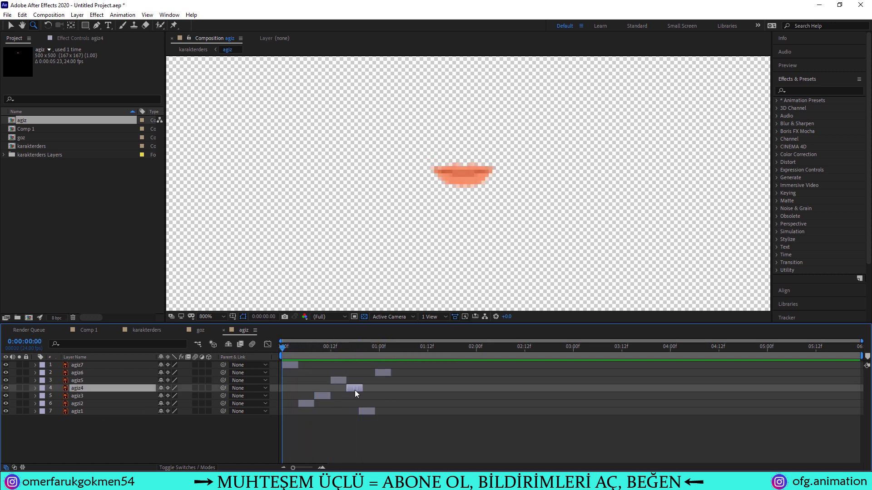
left_click_drag(279, 345, 359, 366)
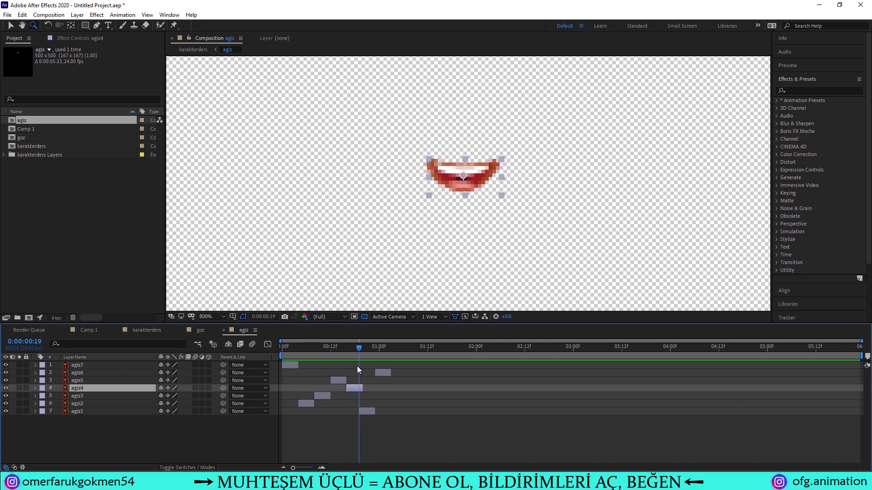
left_click_drag(366, 413, 372, 412)
mouse_move(361, 350)
left_mouse_down()
mouse_move(387, 371)
mouse_move(273, 364)
left_mouse_up()
left_click_drag(141, 442, 71, 363)
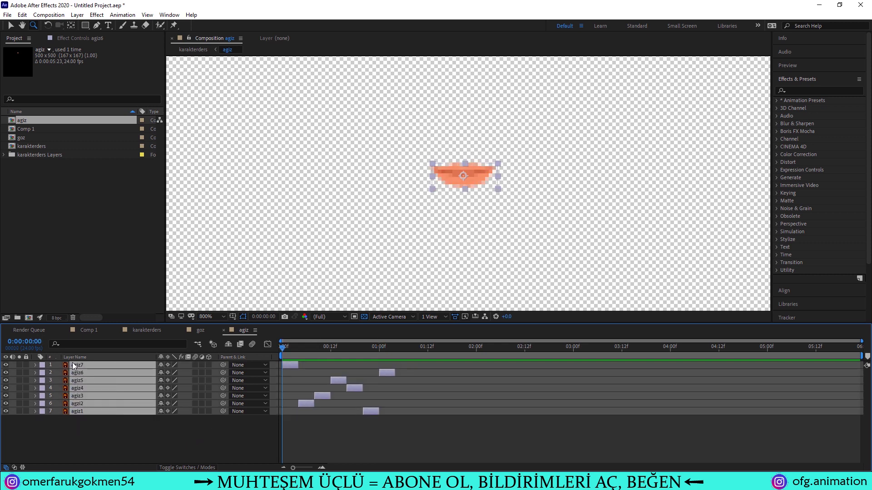
Step: Duplicate the seven mouth layers, move the copies to the top, and place them after the originals
key("ctrl+d")
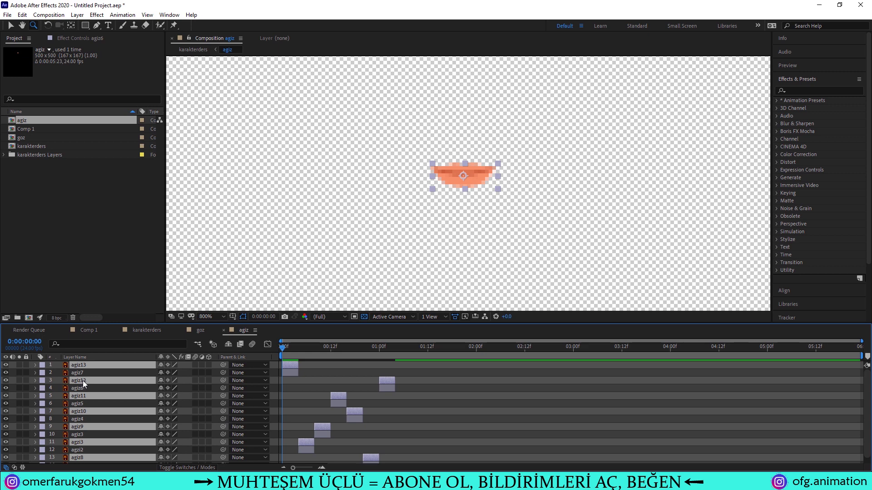
left_click_drag(83, 381, 81, 371)
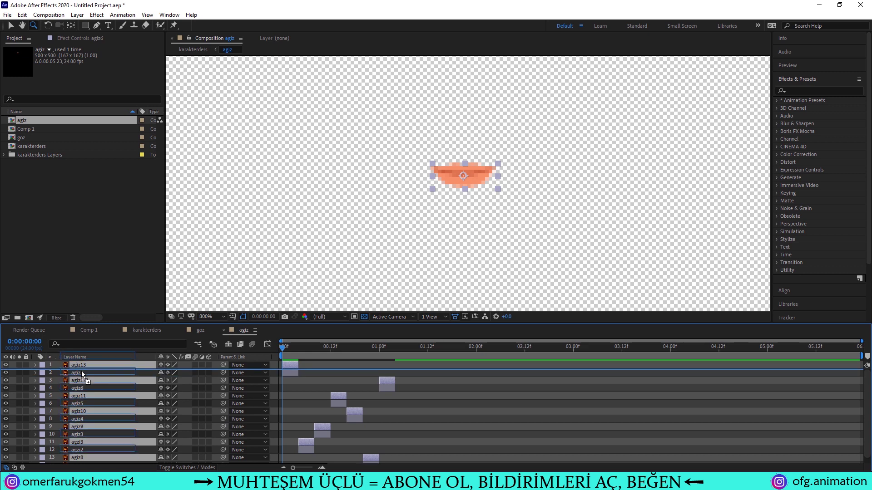
scroll(105, 449, "down", 1)
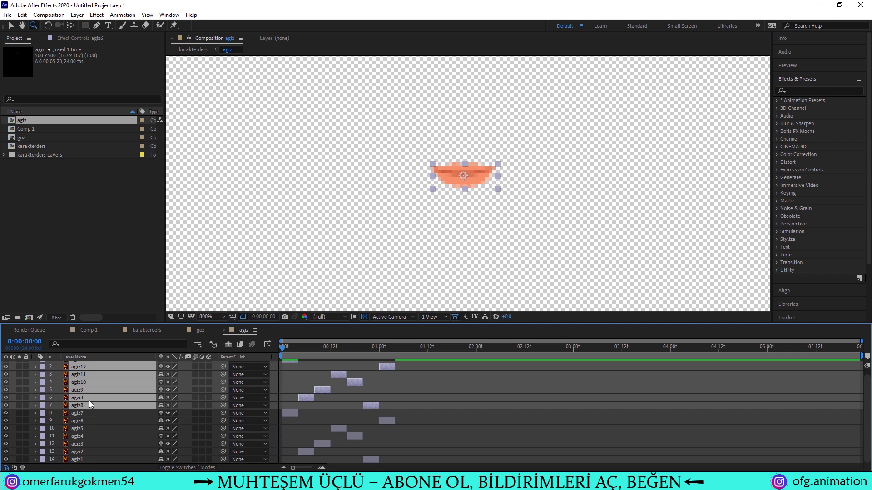
scroll(90, 405, "up", 1)
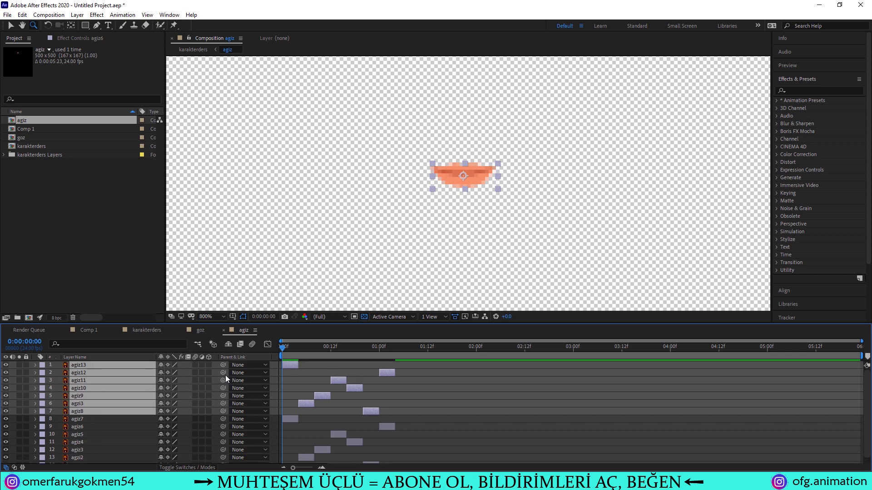
scroll(295, 369, "down", 1)
scroll(293, 370, "up", 1)
left_click_drag(297, 365, 408, 366)
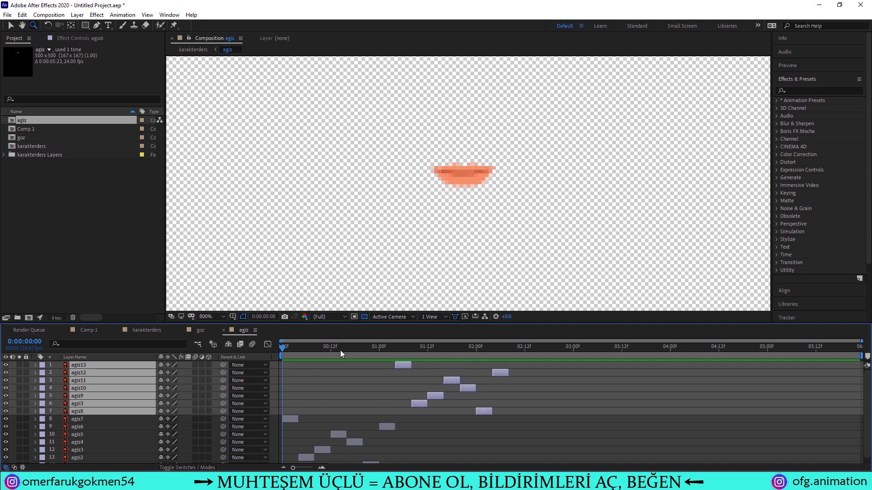
mouse_move(285, 347)
left_mouse_down()
mouse_move(445, 353)
mouse_move(506, 366)
left_mouse_up()
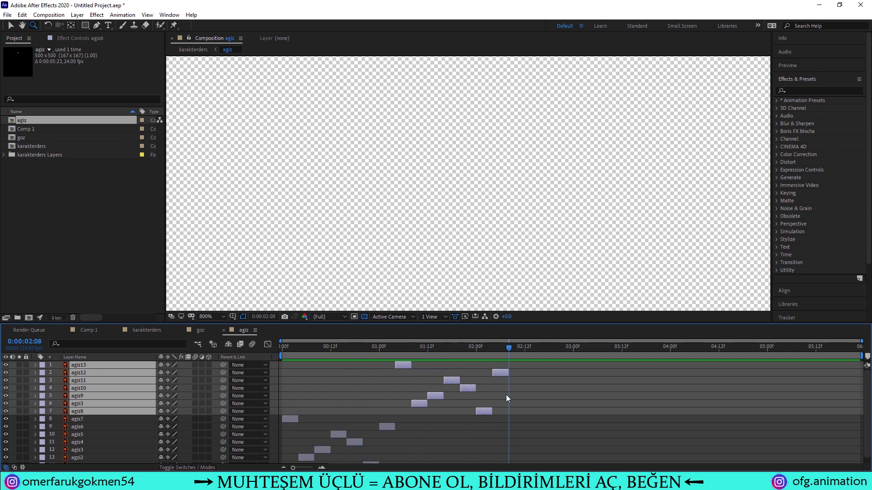
Step: Duplicate all mouth layers again, starting the new copies at 02:08 with agiz19 aligned to the playhead
left_click(86, 366)
scroll(87, 381, "down", 1)
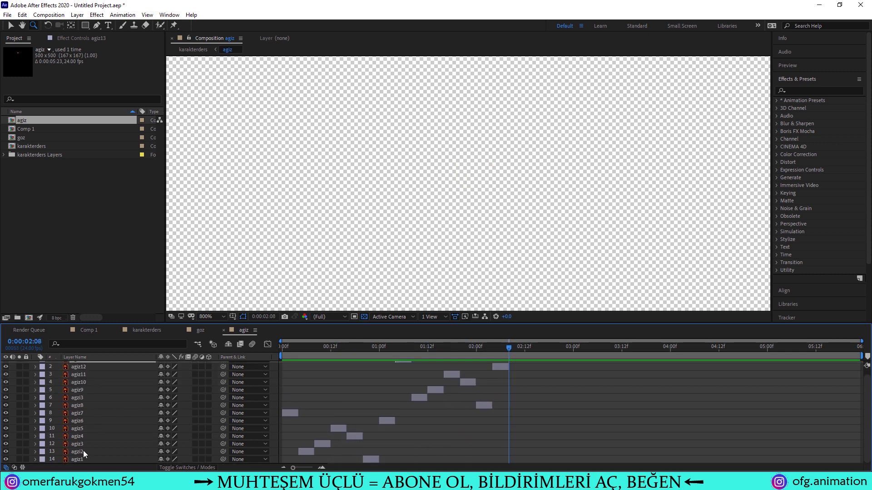
key("ctrl+a")
key("ctrl+d")
left_click_drag(78, 402, 80, 373)
scroll(362, 421, "down", 3)
left_click_drag(304, 387, 512, 385)
scroll(505, 401, "up", 3)
left_click_drag(503, 418, 519, 423)
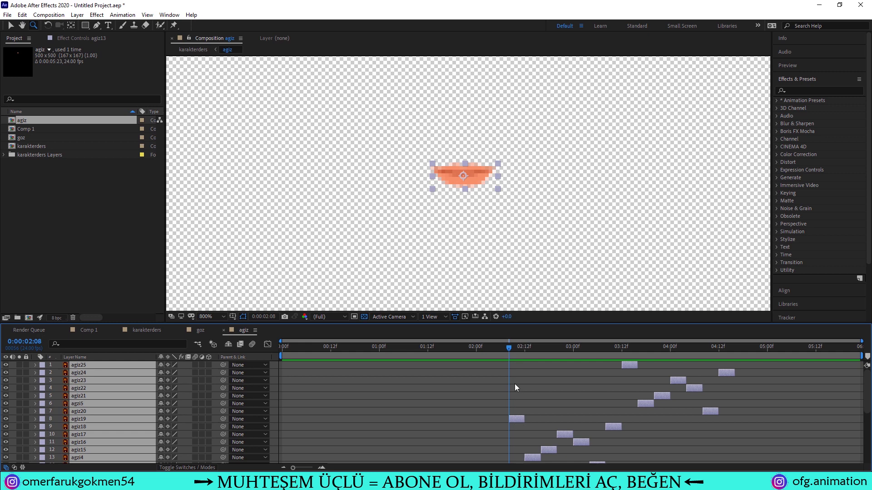
scroll(515, 381, "down", 3)
scroll(515, 382, "up", 3)
left_click_drag(512, 354, 274, 365)
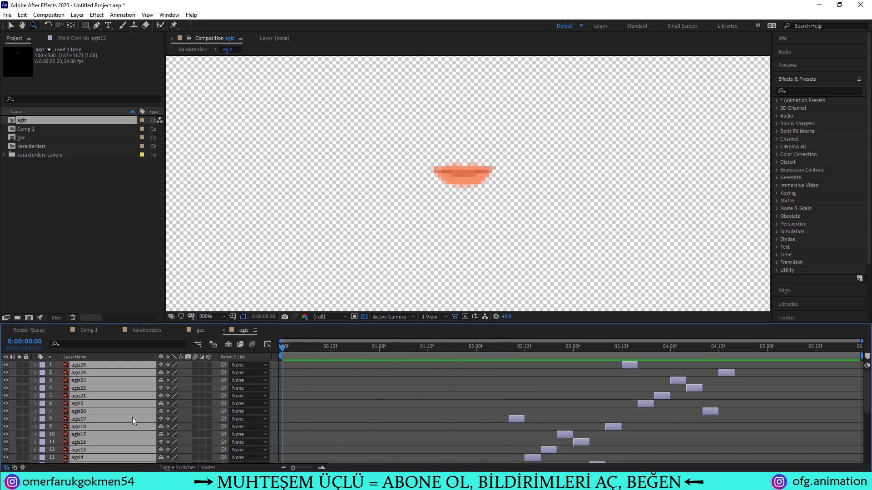
Step: Duplicate every mouth layer, bring the copies to the top, and move them to about 4:12f
key("F2")
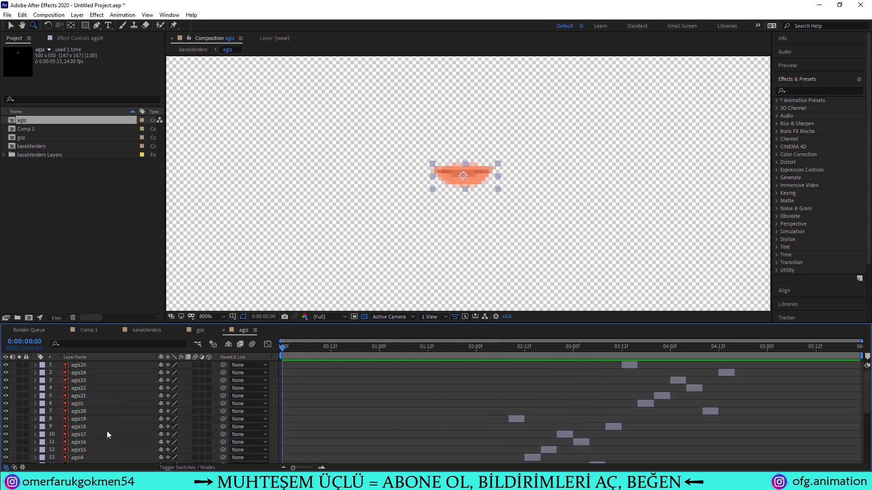
key("ctrl+a")
key("ctrl+d")
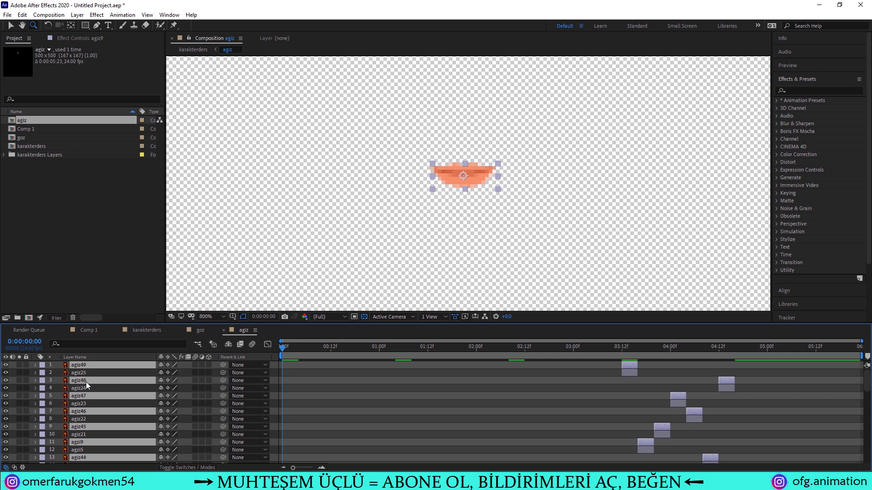
key("ctrl+shift+bracketright")
scroll(84, 369, "down", 1)
scroll(567, 399, "down", 2)
scroll(530, 404, "down", 2)
scroll(312, 428, "down", 1)
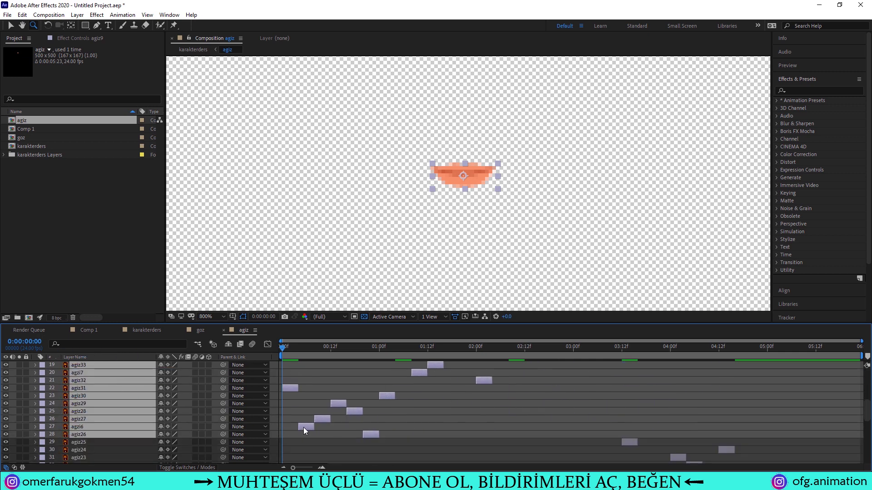
left_click_drag(291, 391, 738, 391)
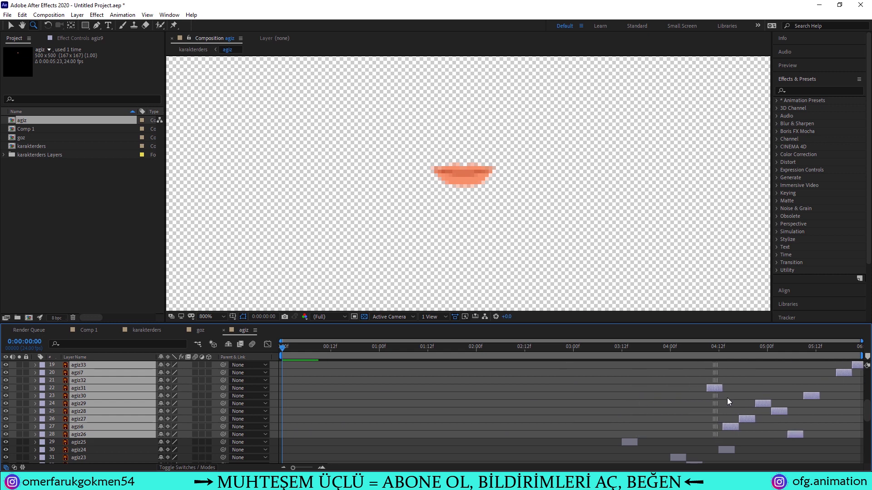
Step: Align agiz31 with the playhead near 0:00:04:15 to fix the new copies' placement
left_click(726, 348)
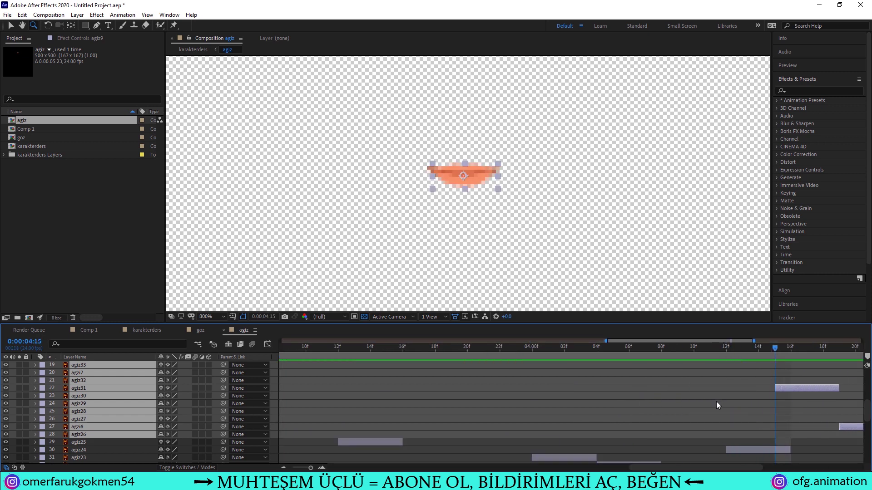
scroll(732, 395, "down", 2)
scroll(734, 396, "down", 5)
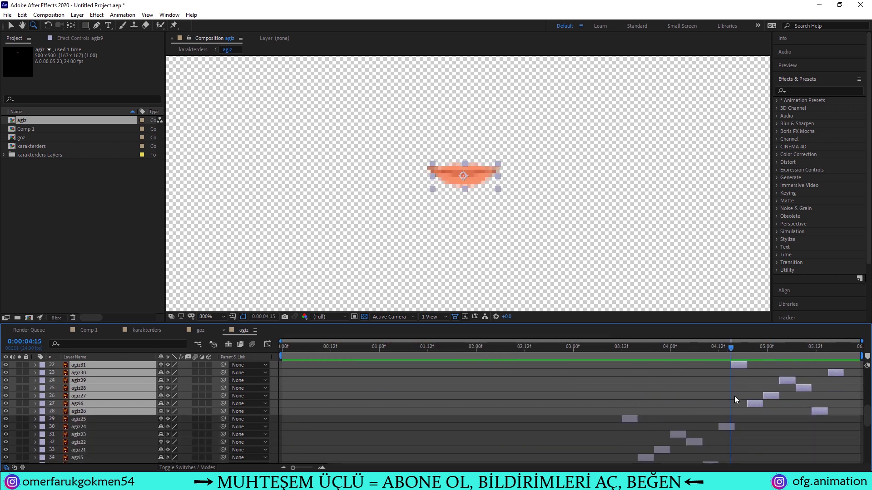
scroll(735, 397, "up", 2)
scroll(735, 399, "up", 1)
scroll(734, 395, "up", 2)
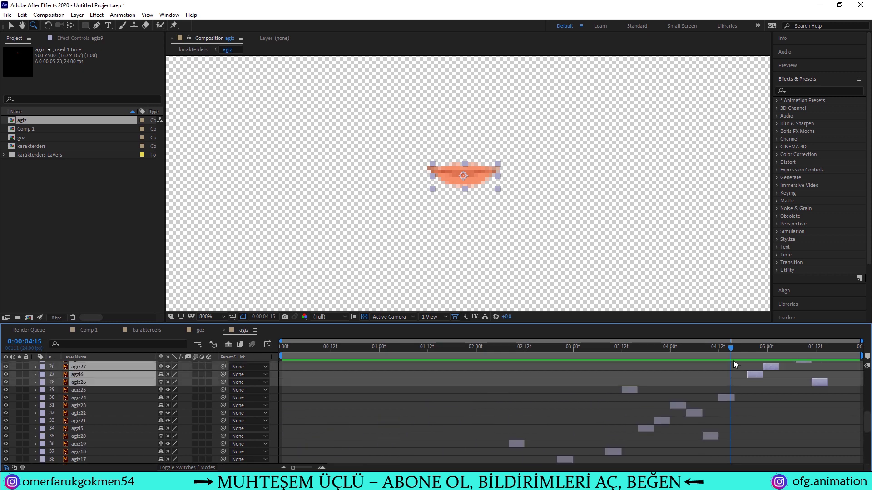
left_click(731, 346)
scroll(748, 408, "up", 4)
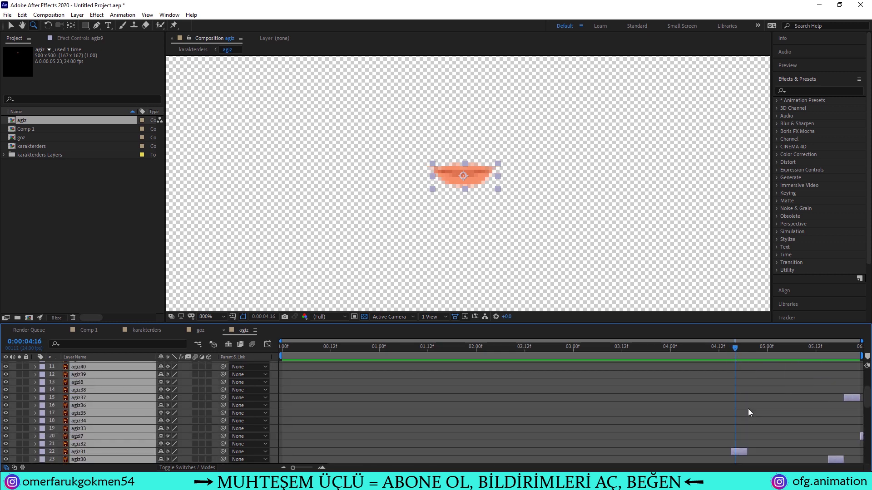
scroll(748, 408, "up", 3)
scroll(746, 425, "down", 2)
left_click_drag(743, 434, 746, 434)
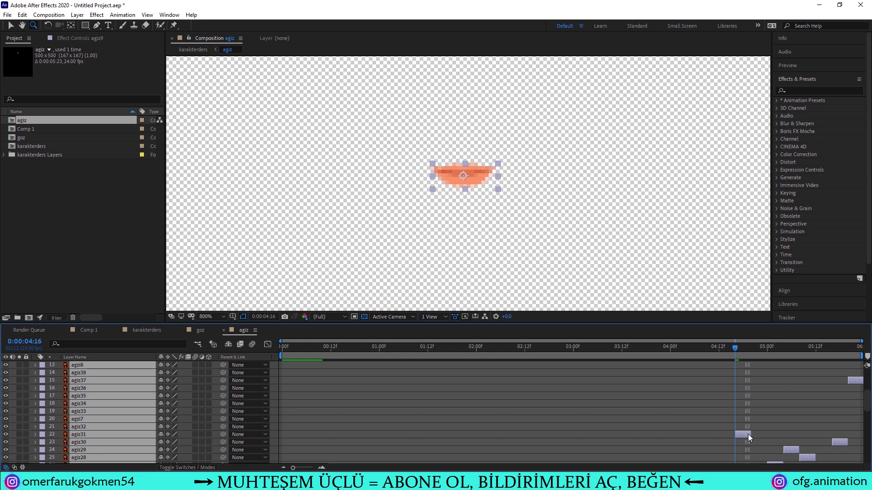
Step: Deselect the layers and scrub back from two seconds to the start to preview the mouth animation
left_click(671, 394)
scroll(552, 412, "down", 3)
left_click_drag(736, 349, 480, 370)
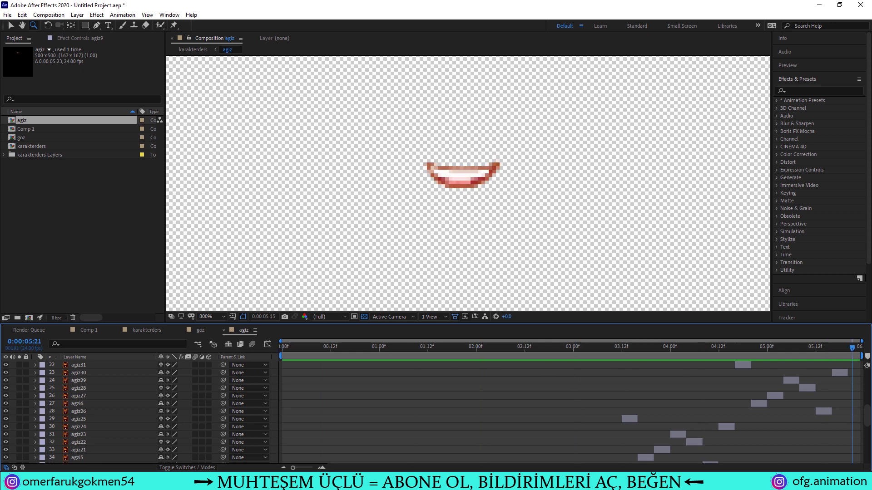
mouse_move(828, 348)
left_mouse_down()
mouse_move(314, 377)
mouse_move(714, 364)
mouse_move(143, 336)
left_mouse_up()
Step: Switch to the karakterders comp and scrub through to watch the character talk and blink
left_click(144, 330)
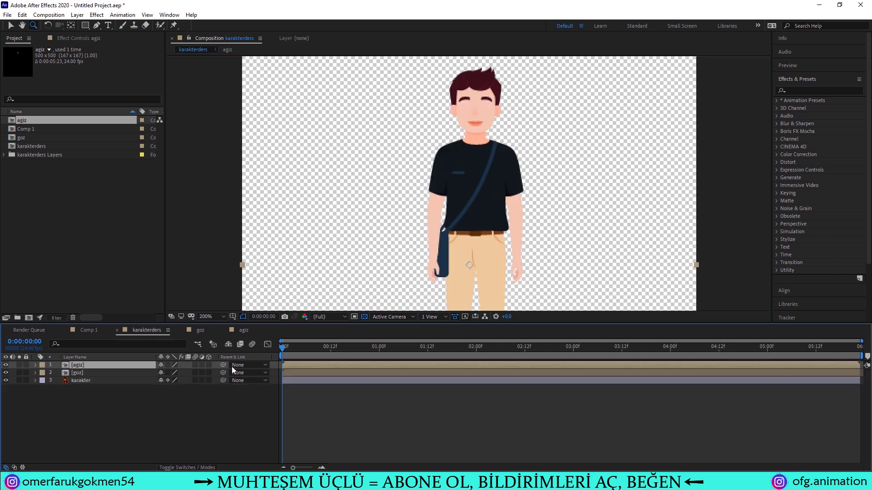
left_click_drag(284, 347, 622, 350)
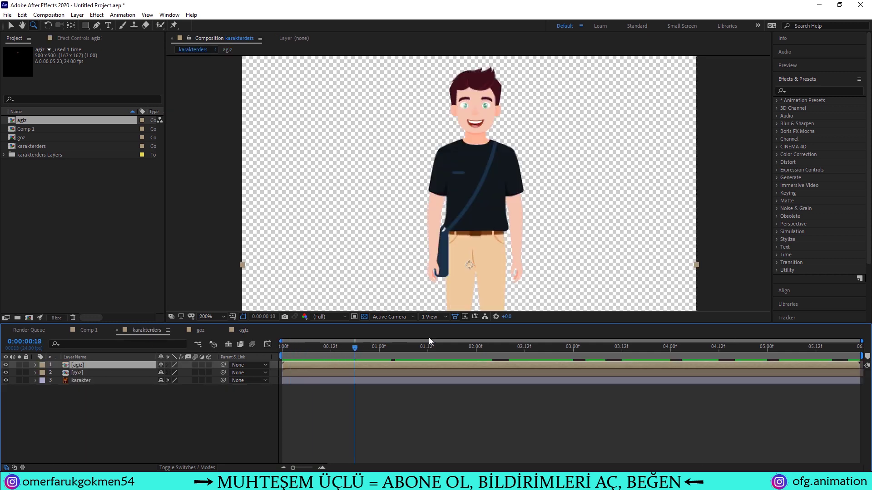